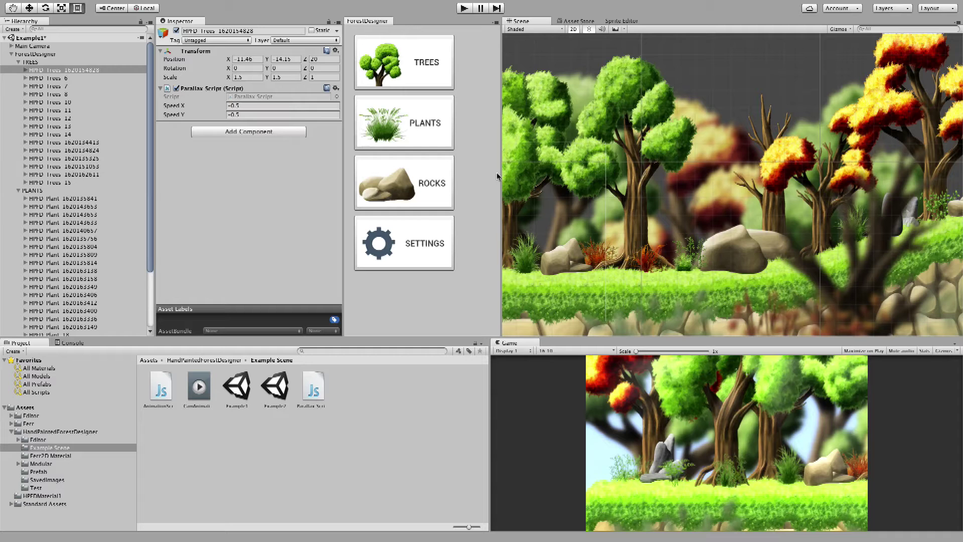
# Pan around the forest example scene and preview it briefly in Play mode
pyautogui.moveTo(623, 187); pyautogui.dragTo(735, 188, button='middle')
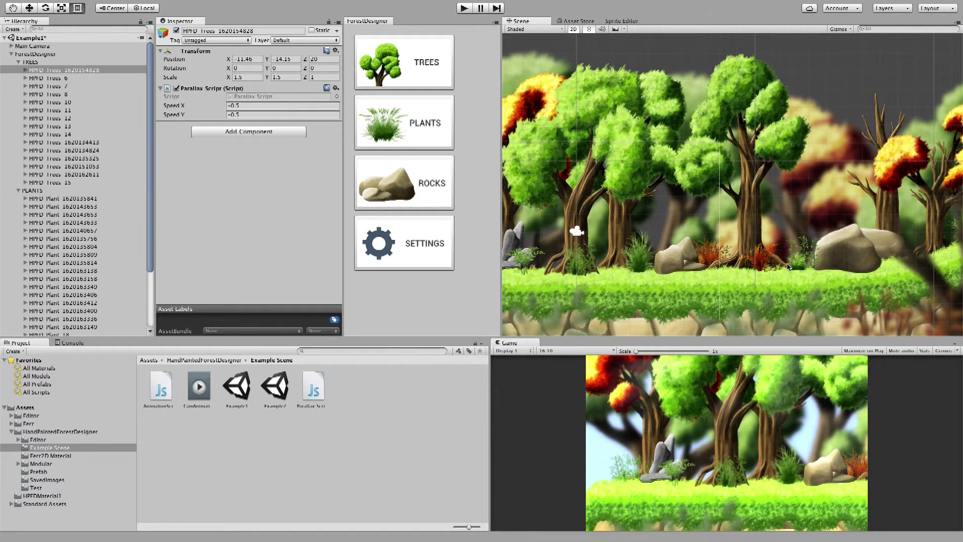
pyautogui.moveTo(789, 267); pyautogui.dragTo(736, 253, button='middle')
pyautogui.moveTo(823, 246); pyautogui.dragTo(864, 206, button='middle')
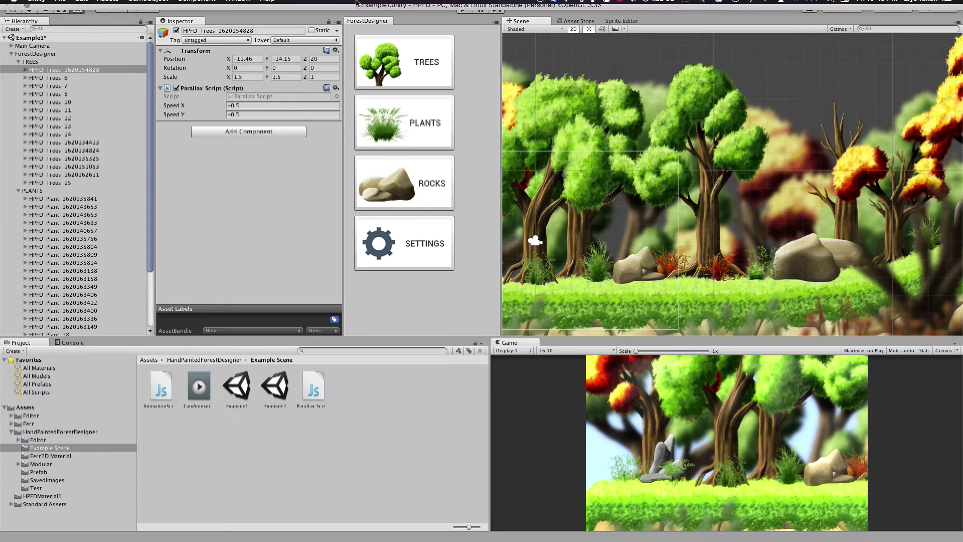
pyautogui.click(237, 6)
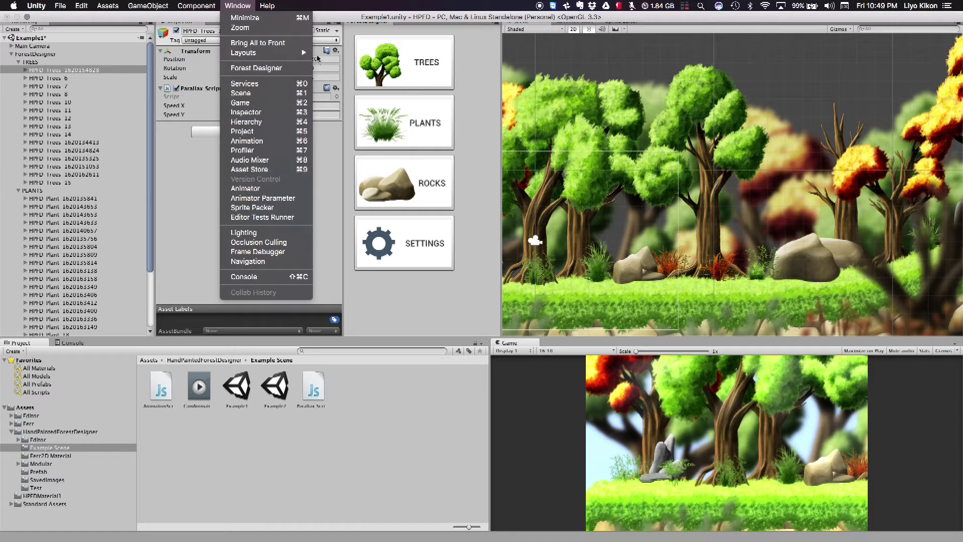
pyautogui.click(490, 78)
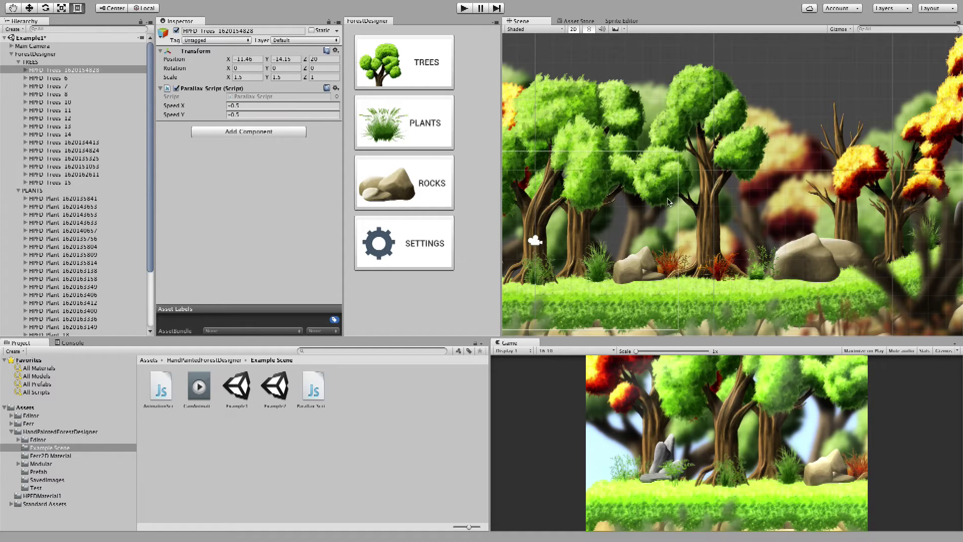
pyautogui.click(464, 8)
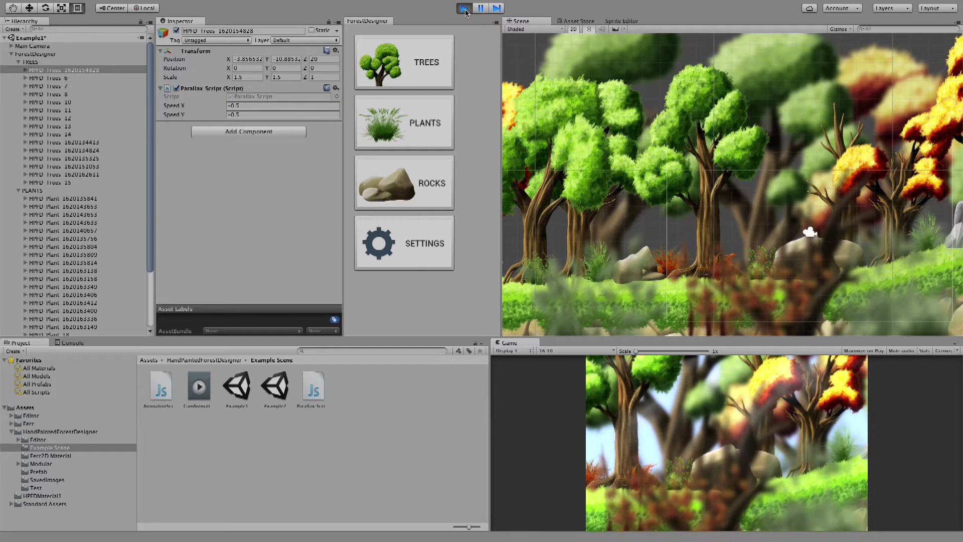
pyautogui.click(464, 8)
pyautogui.moveTo(807, 163); pyautogui.dragTo(672, 158, button='middle')
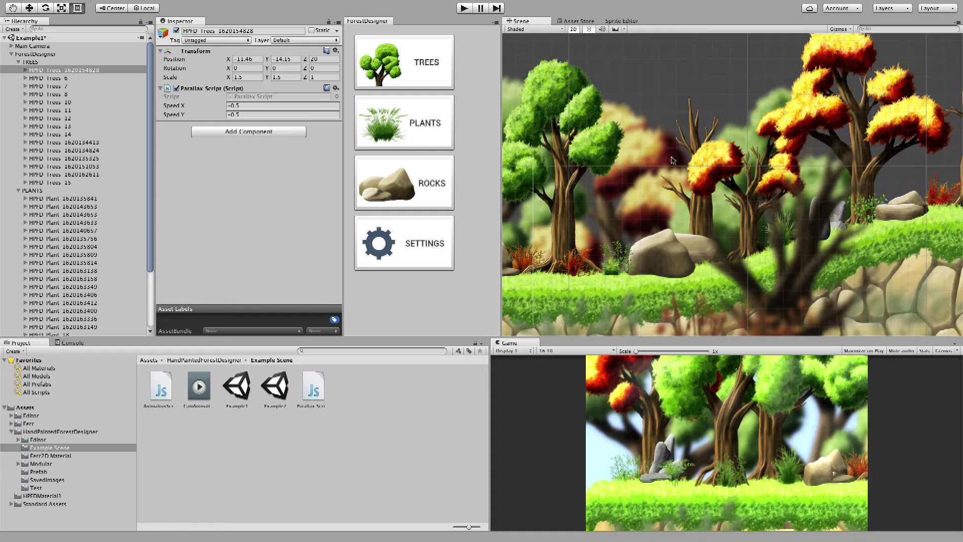
pyautogui.scroll(-3, 672, 159)
pyautogui.scroll(-3, 673, 159)
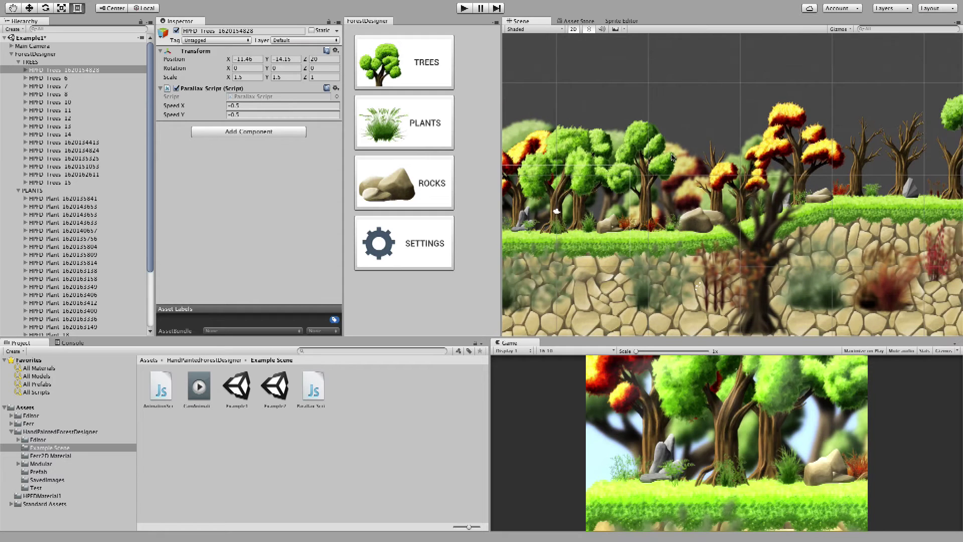
# Start a new scene without saving the forest example, and centre the camera frame in view
pyautogui.moveTo(7, 4)
pyautogui.click(61, 6)
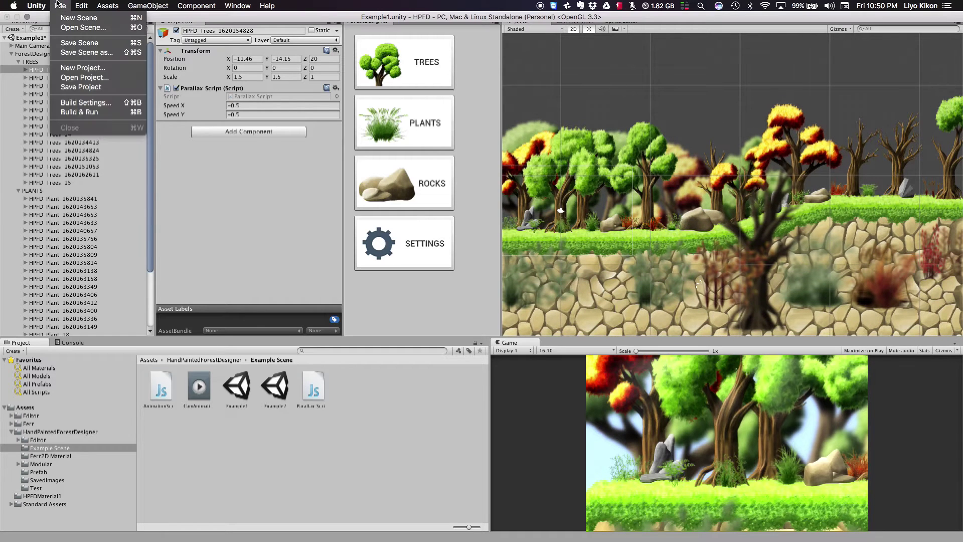
pyautogui.click(84, 18)
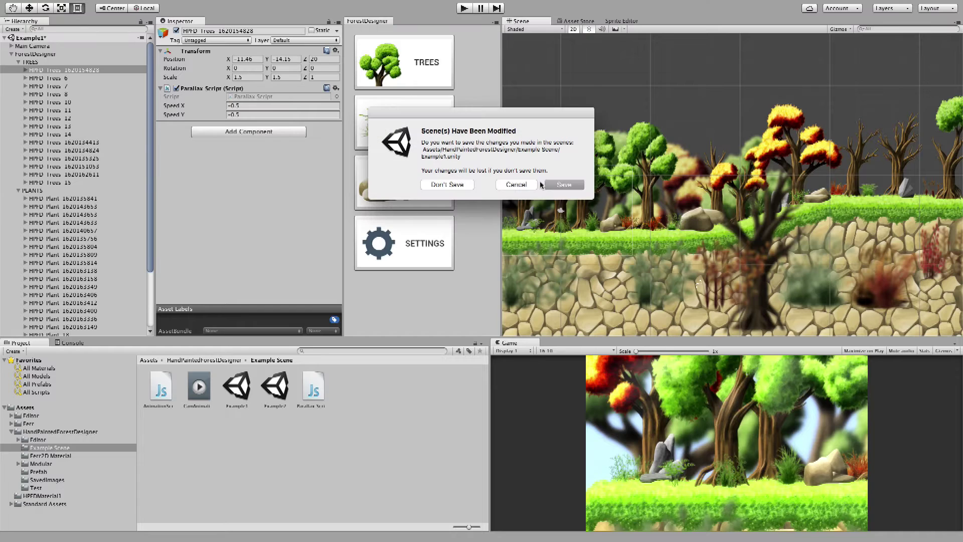
pyautogui.click(465, 186)
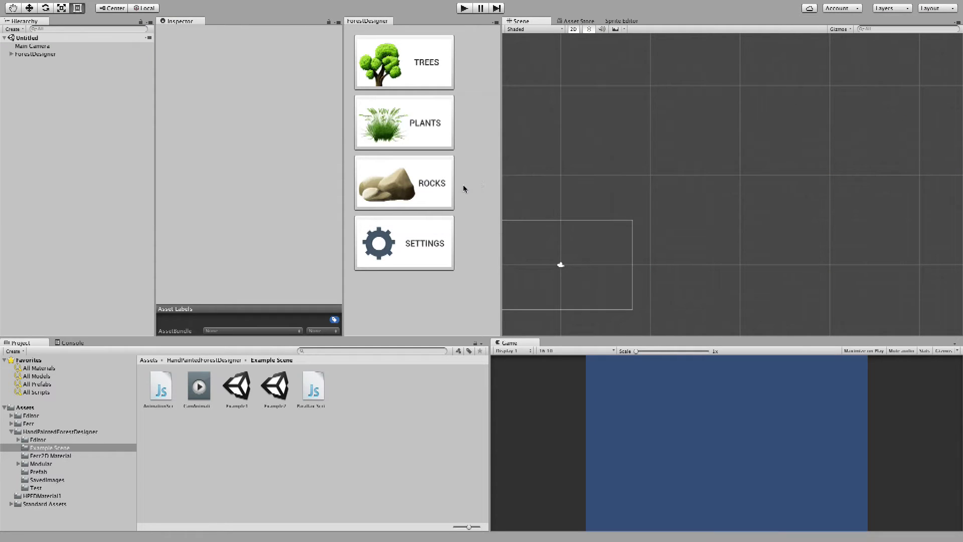
pyautogui.moveTo(663, 263); pyautogui.dragTo(777, 174, button='middle')
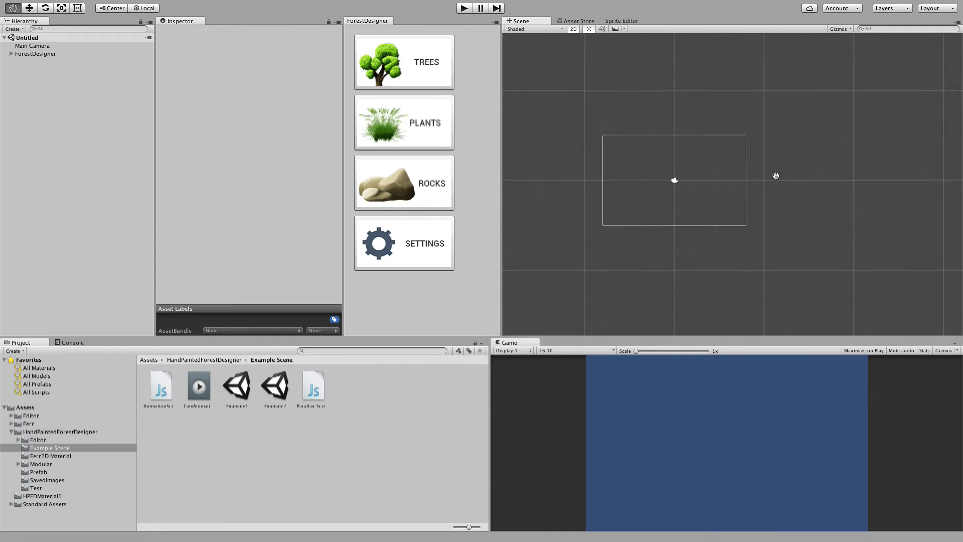
pyautogui.scroll(3, 647, 180)
pyautogui.moveTo(646, 180); pyautogui.dragTo(689, 183, button='middle')
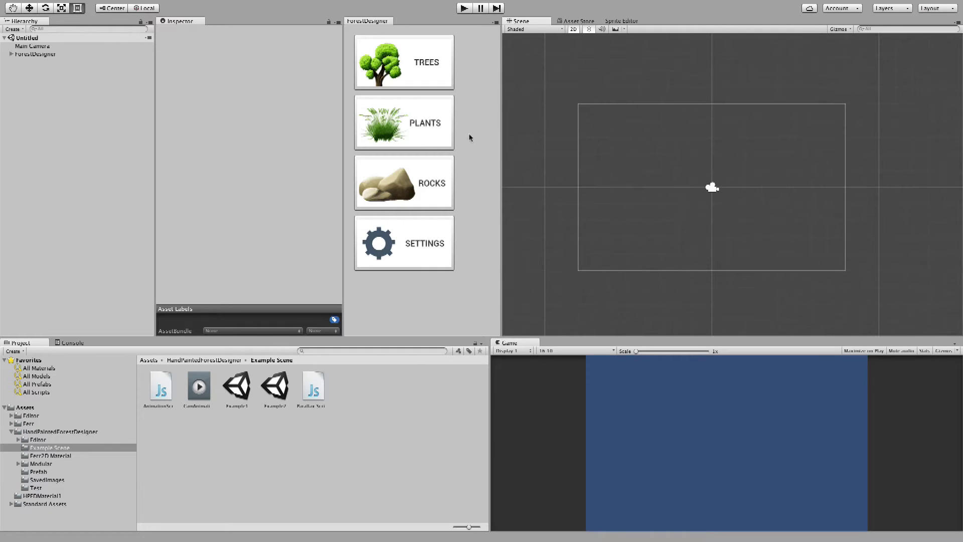
# In the Forest Designer's tree tools, keep the season on Summer and generate a new tree
pyautogui.click(411, 71)
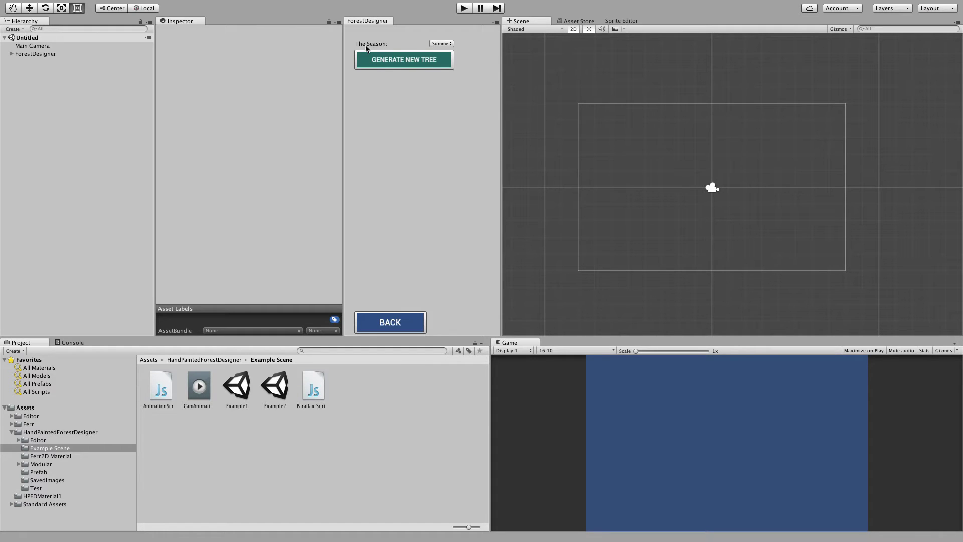
pyautogui.click(438, 45)
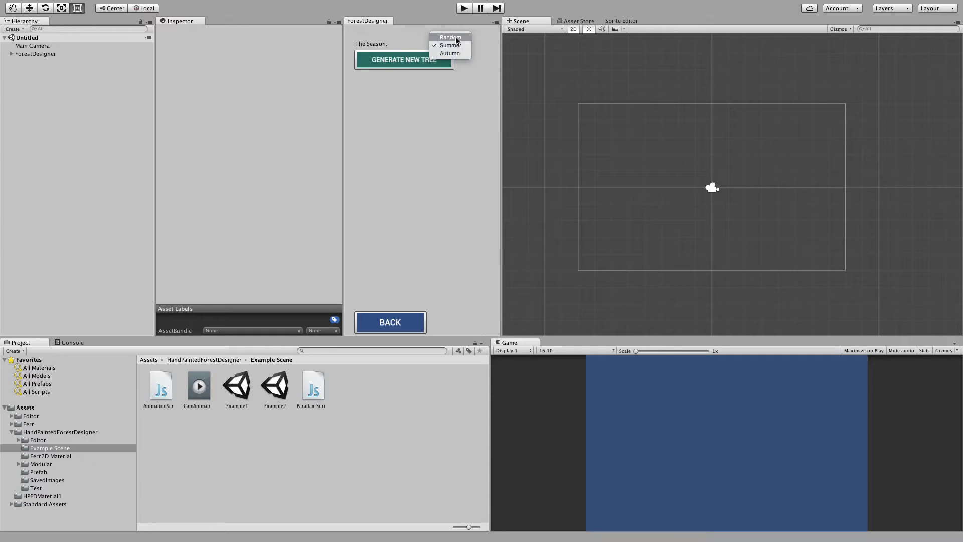
pyautogui.click(443, 46)
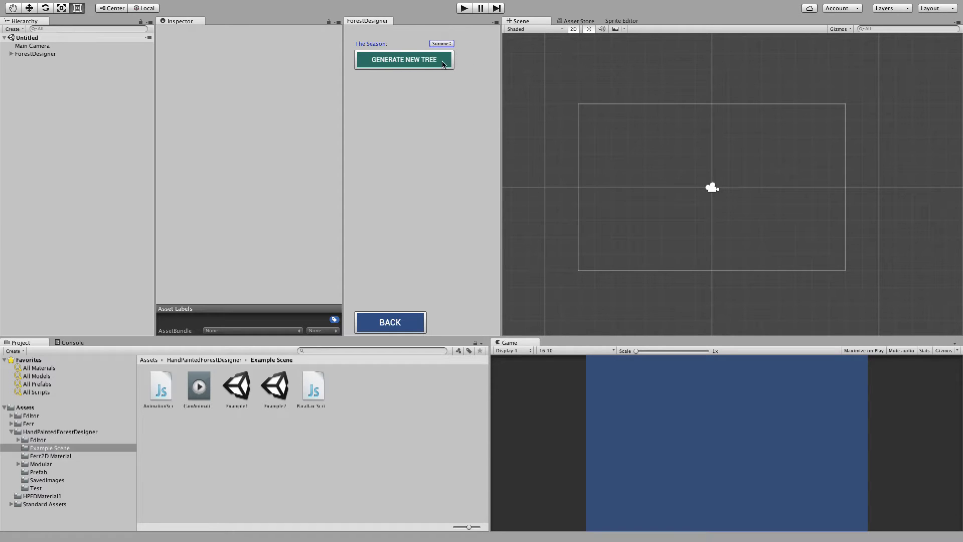
pyautogui.click(417, 64)
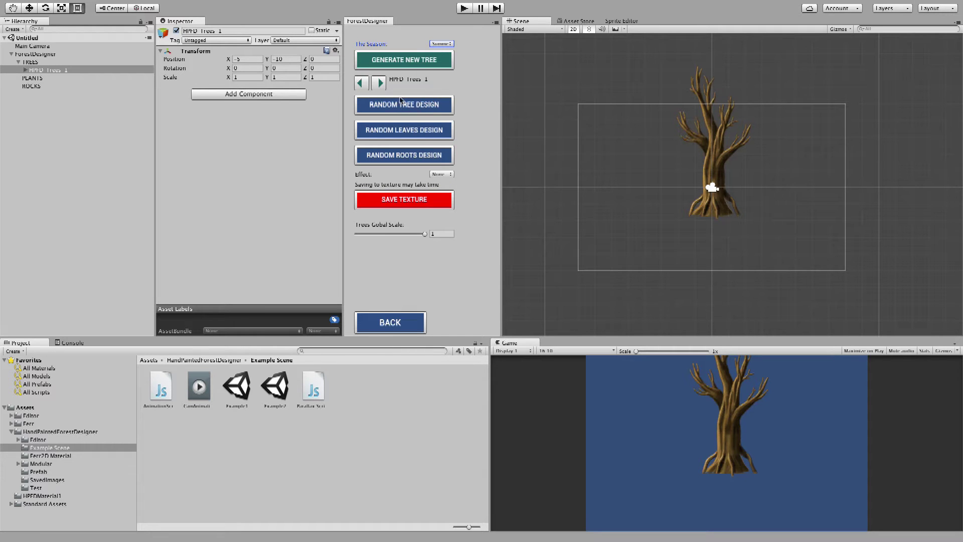
# Randomize the whole tree's design four times and lower it in the view
pyautogui.click(437, 109)
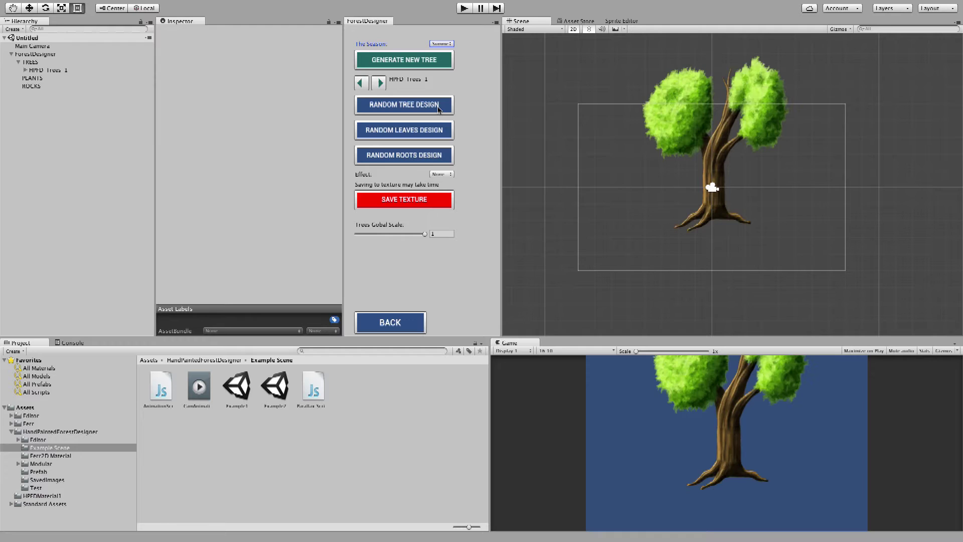
pyautogui.click(438, 110)
pyautogui.click(437, 109)
pyautogui.click(438, 109)
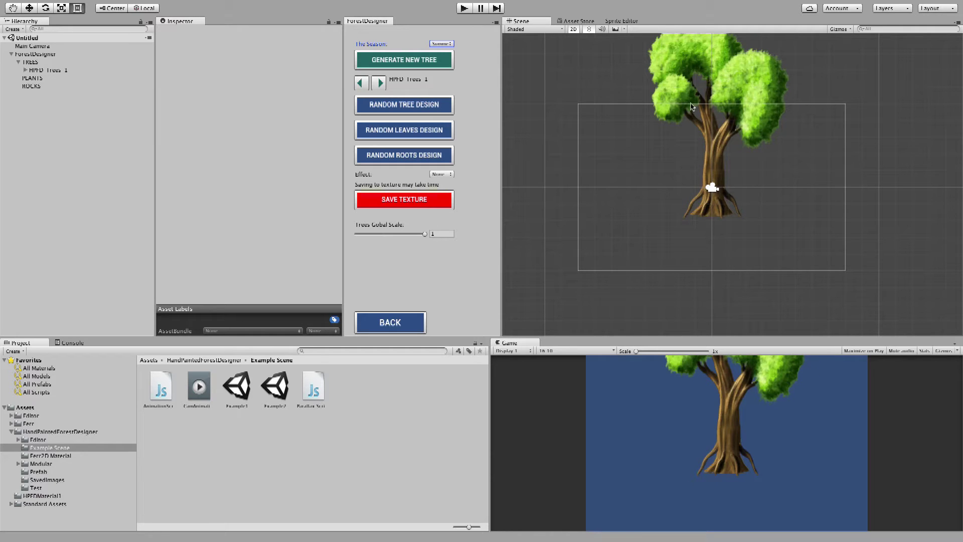
pyautogui.moveTo(738, 120); pyautogui.dragTo(738, 148, button='middle')
# Randomize the tree's leaves design seven times
pyautogui.click(423, 133)
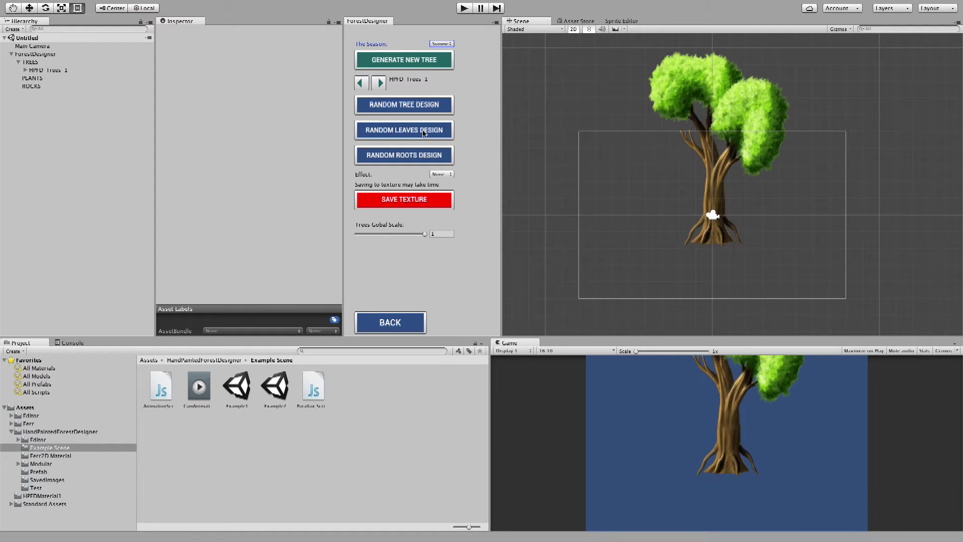
pyautogui.click(423, 132)
pyautogui.click(423, 132)
pyautogui.click(423, 132)
pyautogui.click(423, 133)
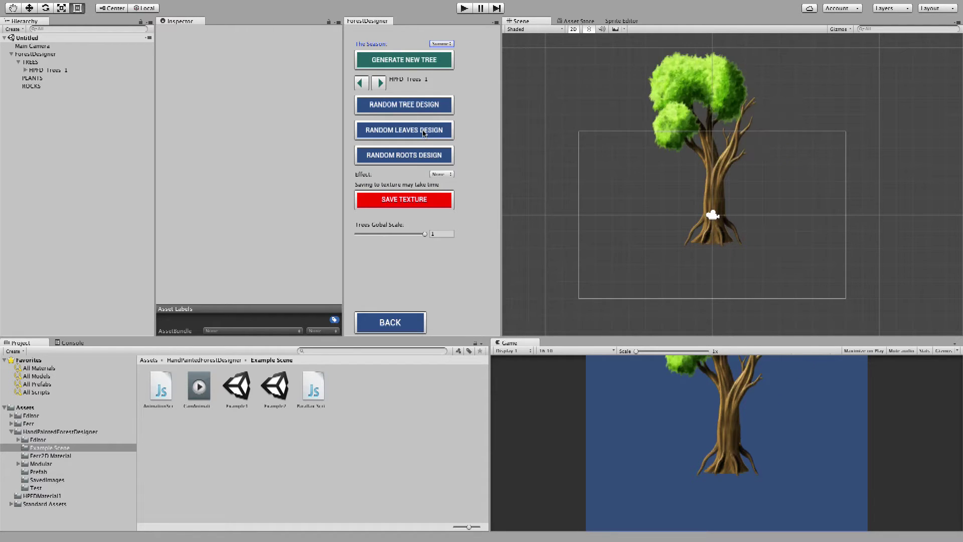
pyautogui.click(423, 133)
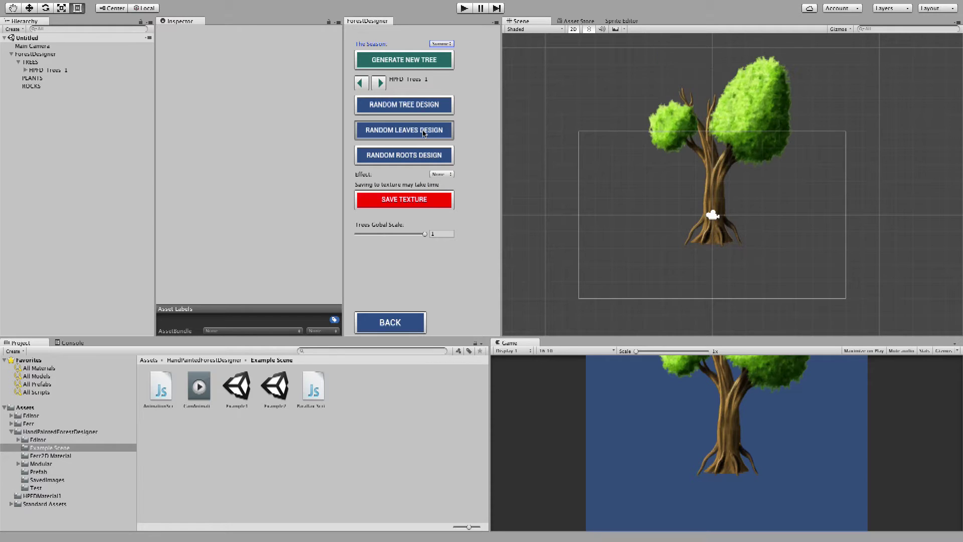
pyautogui.click(423, 133)
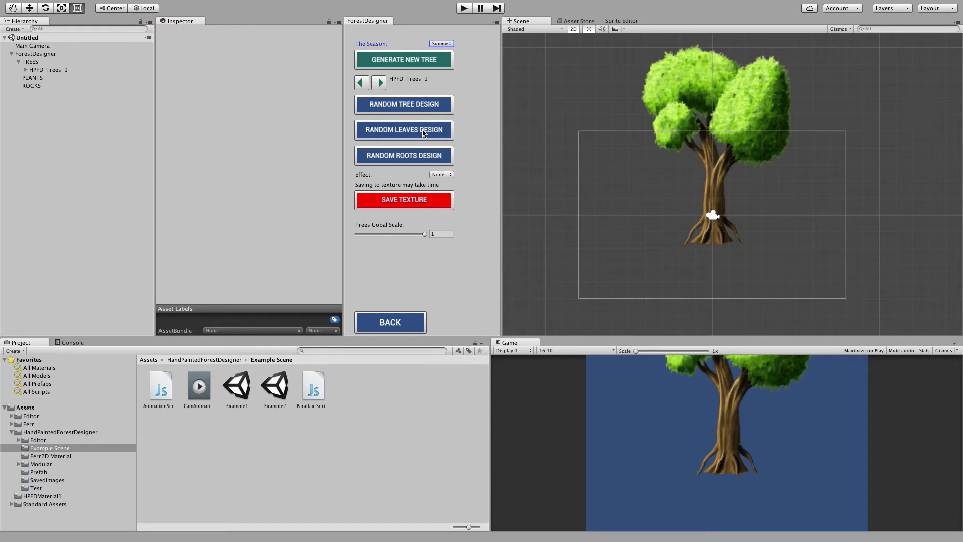
# Randomize the tree's roots design nine times
pyautogui.click(424, 159)
pyautogui.click(423, 159)
pyautogui.click(421, 158)
pyautogui.click(420, 156)
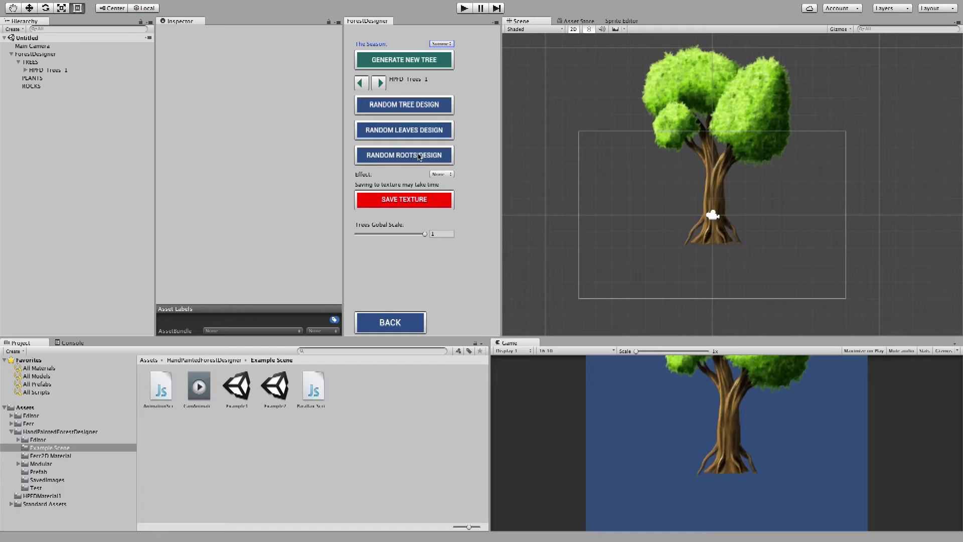
pyautogui.click(419, 156)
pyautogui.click(419, 156)
pyautogui.click(419, 156)
pyautogui.click(419, 157)
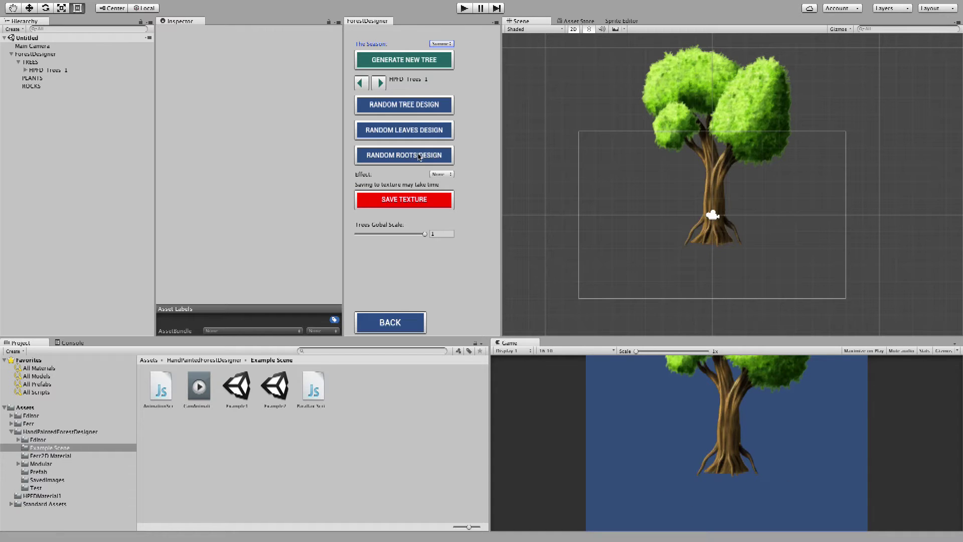
pyautogui.click(420, 156)
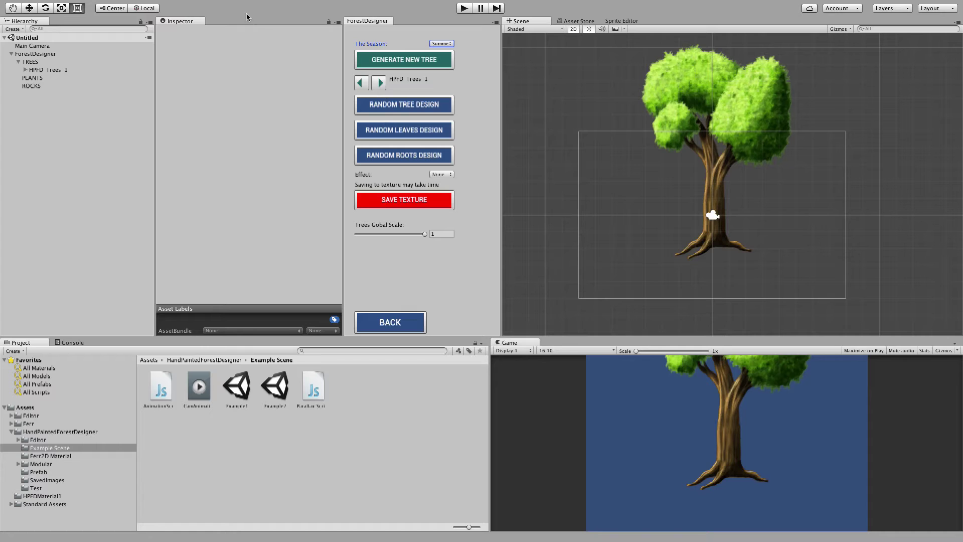
# Set Trees Global Scale to 0.538 and move HPFD Trees 1 to X -16.88, Y -12.80
pyautogui.press('w')
pyautogui.click(378, 84)
pyautogui.moveTo(723, 207); pyautogui.dragTo(721, 256)
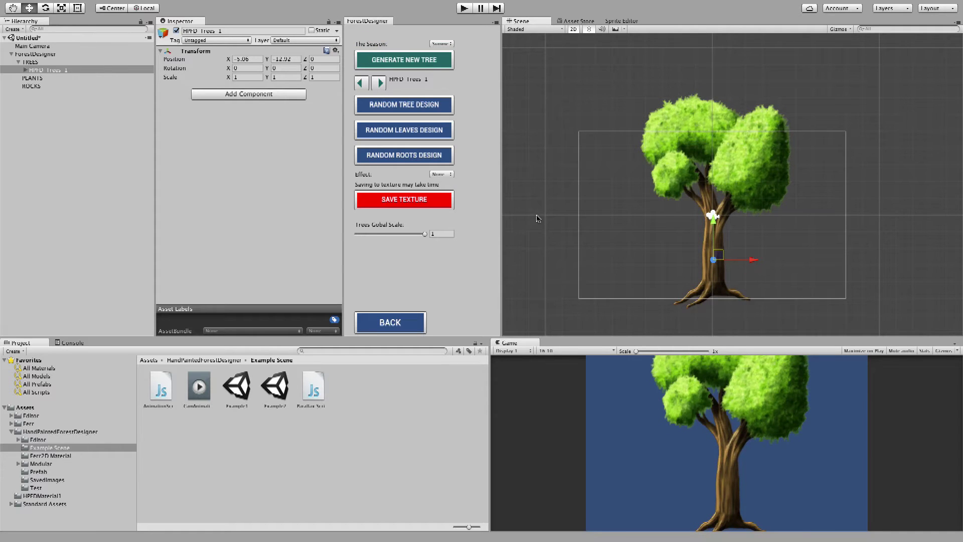
pyautogui.moveTo(424, 237); pyautogui.dragTo(393, 240)
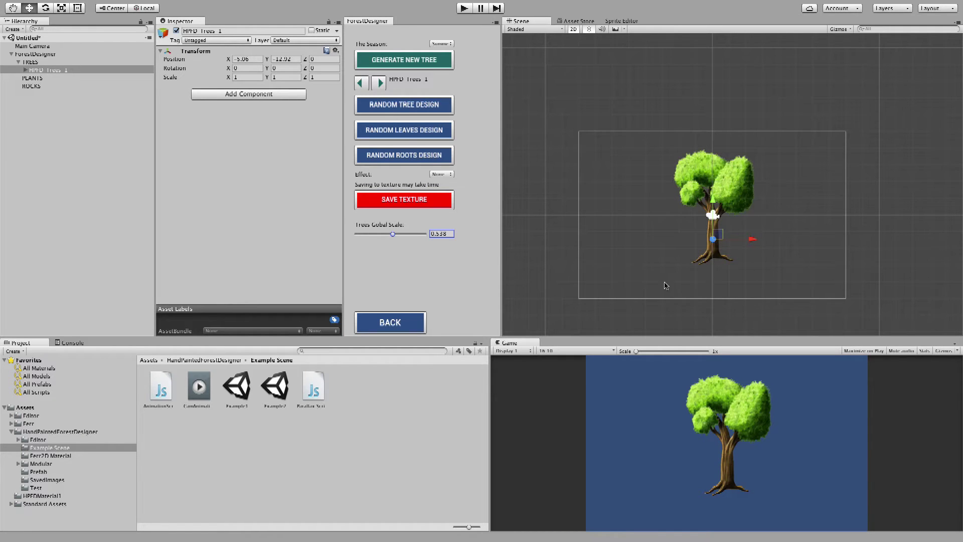
pyautogui.moveTo(722, 243); pyautogui.dragTo(616, 231)
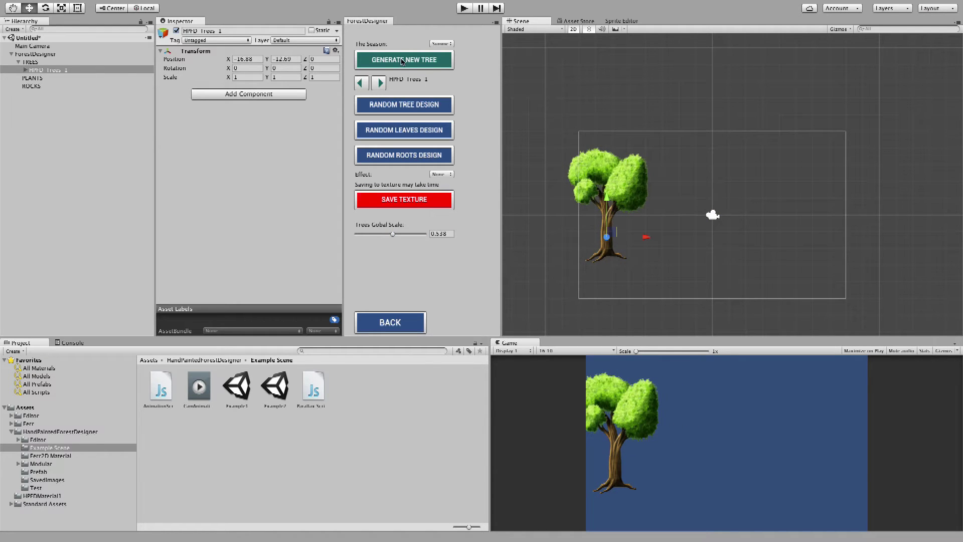
# Generate trees HPFD_Trees_2 to HPFD_Trees_14 in a row reaching X 48.12, then pan along it
pyautogui.click(401, 61)
pyautogui.click(402, 61)
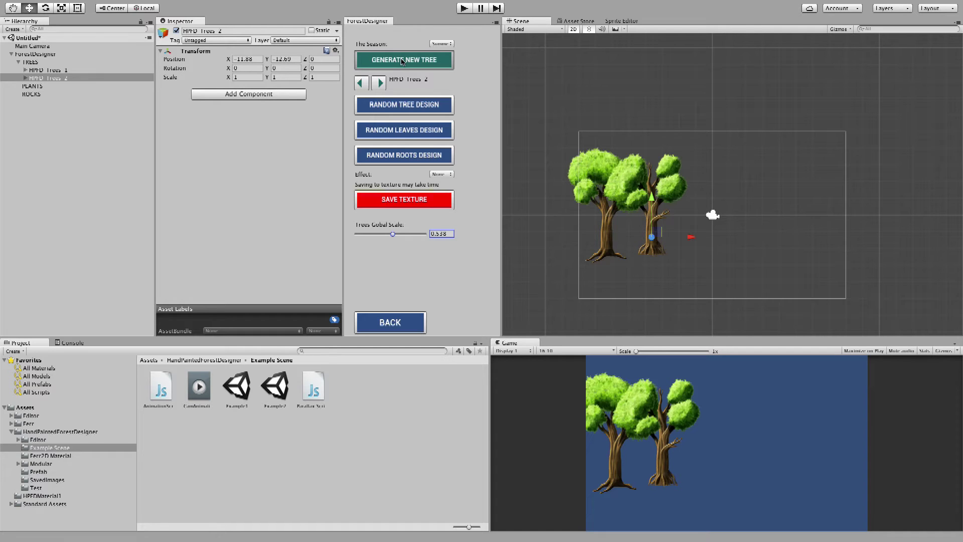
pyautogui.click(402, 61)
pyautogui.click(401, 60)
pyautogui.click(402, 61)
pyautogui.click(402, 61)
pyautogui.click(402, 61)
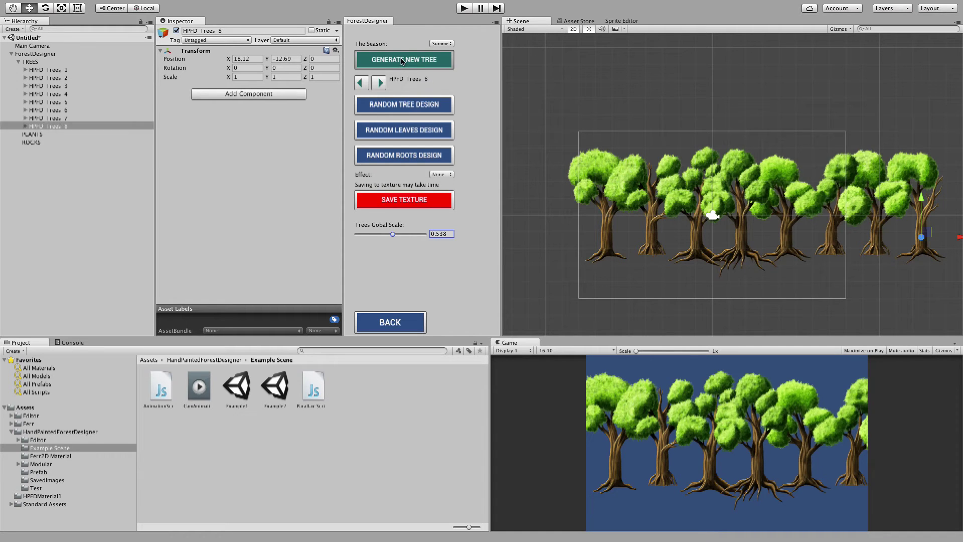
pyautogui.click(402, 61)
pyautogui.click(402, 61)
pyautogui.click(402, 60)
pyautogui.click(402, 60)
pyautogui.click(402, 61)
pyautogui.click(402, 60)
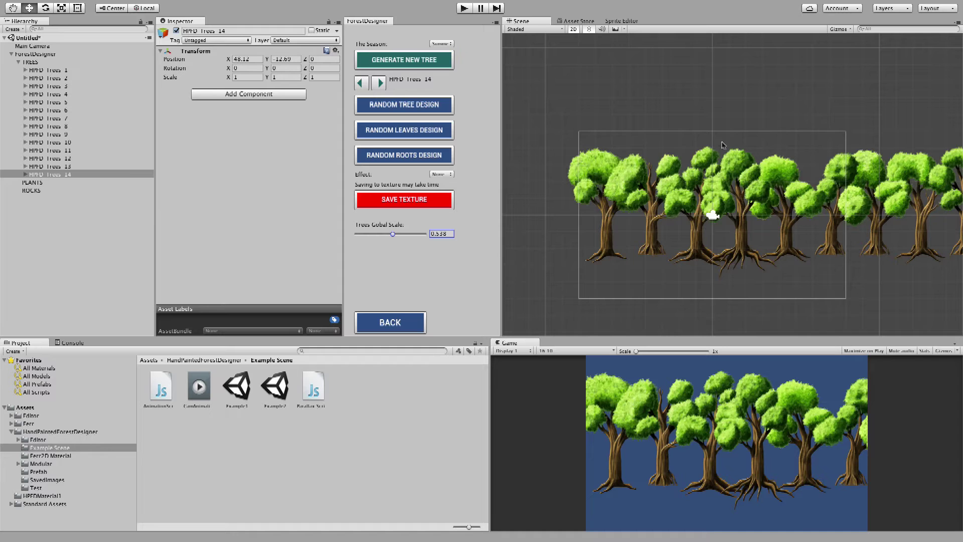
pyautogui.moveTo(873, 188); pyautogui.dragTo(734, 194, button='middle')
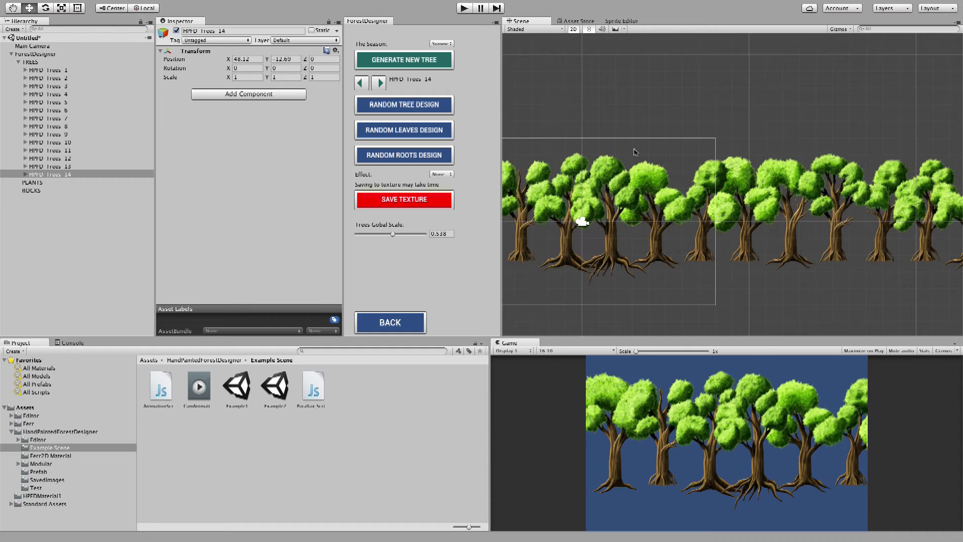
pyautogui.moveTo(635, 152); pyautogui.dragTo(651, 153, button='middle')
# Set the tree season to Random and delete all fourteen summer trees
pyautogui.click(451, 45)
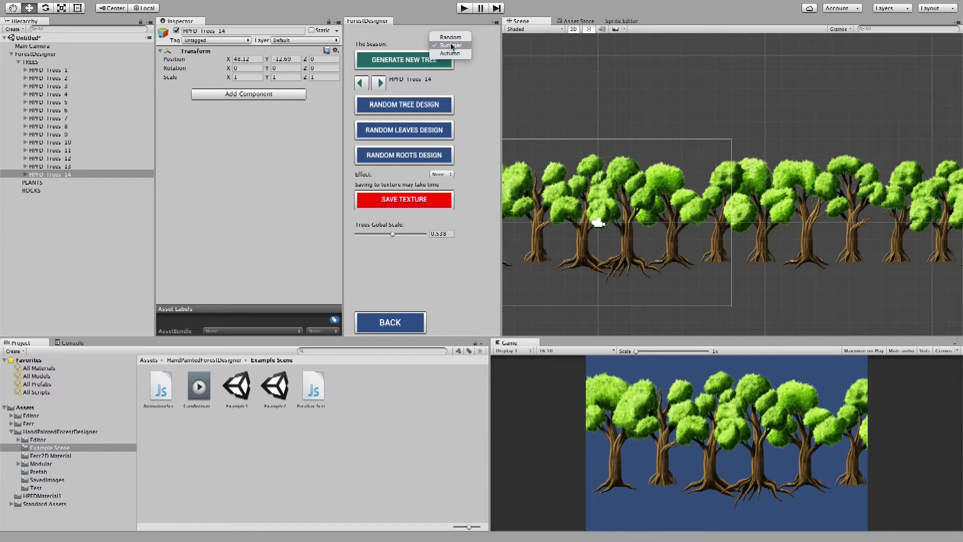
pyautogui.click(451, 37)
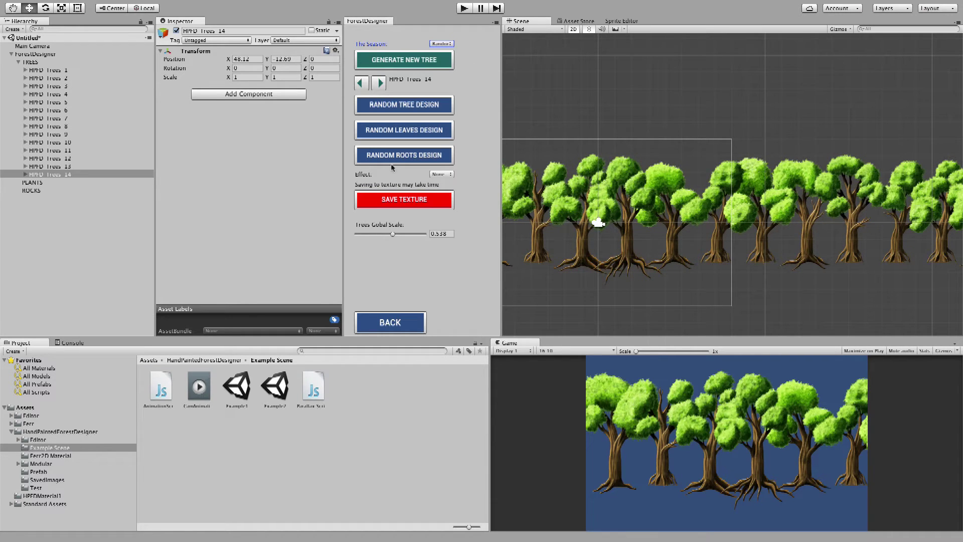
pyautogui.keyDown('shift'); pyautogui.click(62, 73); pyautogui.keyUp('shift')
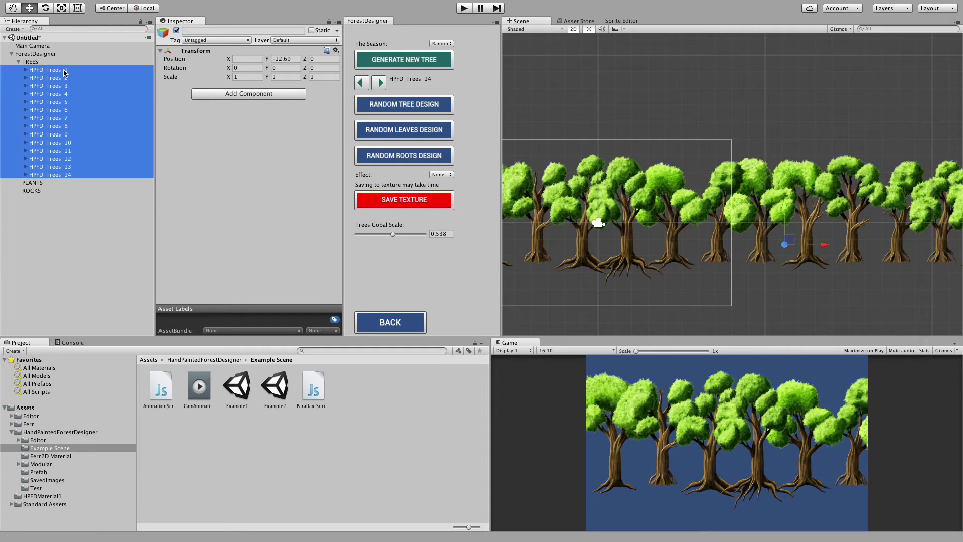
pyautogui.press('Delete')
# Generate nine new random-season trees and pan to the newest ones
pyautogui.click(405, 64)
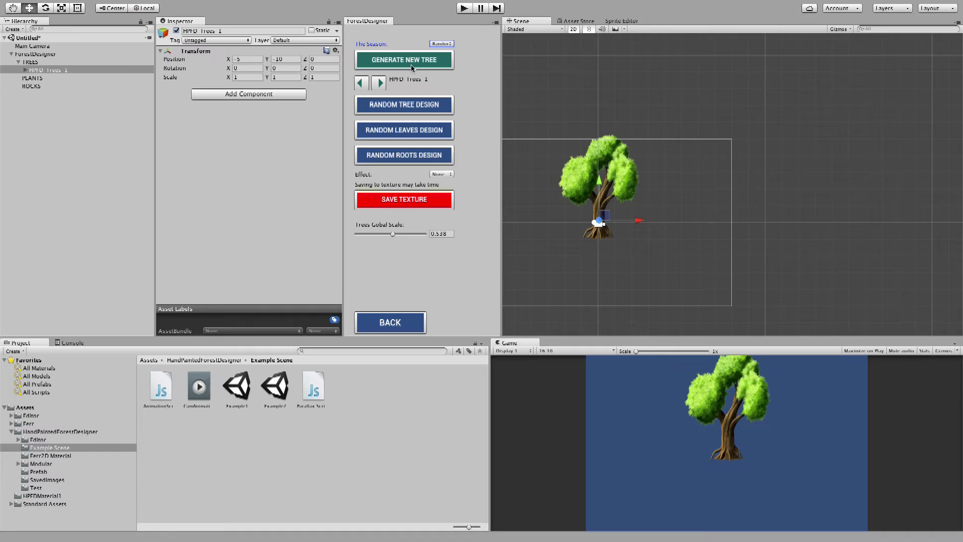
pyautogui.click(412, 65)
pyautogui.click(413, 64)
pyautogui.click(414, 62)
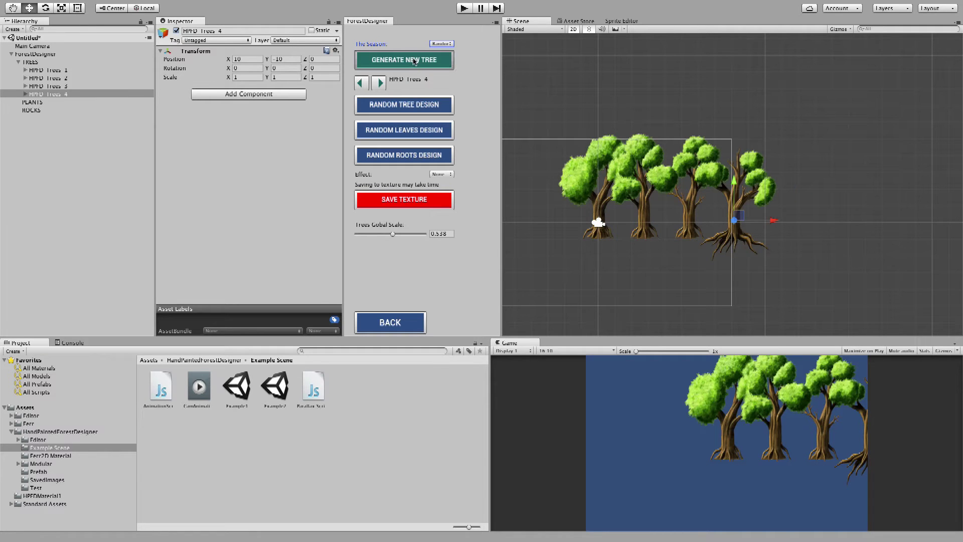
pyautogui.click(414, 62)
pyautogui.click(414, 61)
pyautogui.click(415, 61)
pyautogui.click(414, 62)
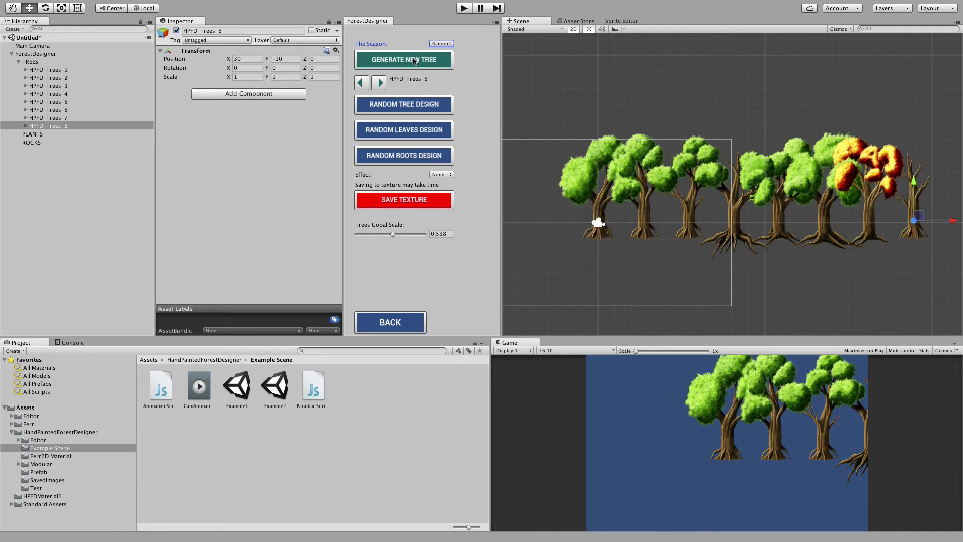
pyautogui.click(414, 61)
pyautogui.moveTo(881, 186); pyautogui.dragTo(702, 187, button='middle')
pyautogui.scroll(3, 703, 187)
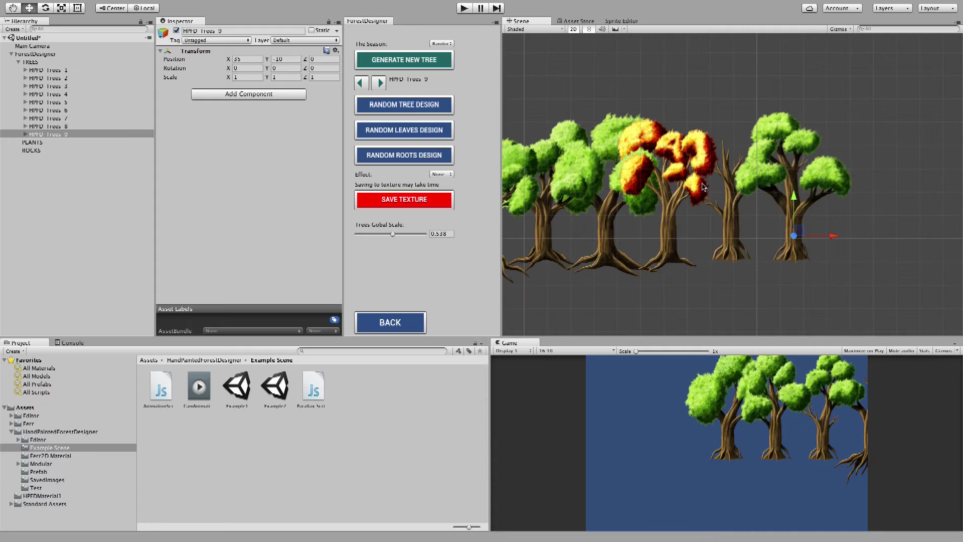
pyautogui.scroll(-1, 616, 168)
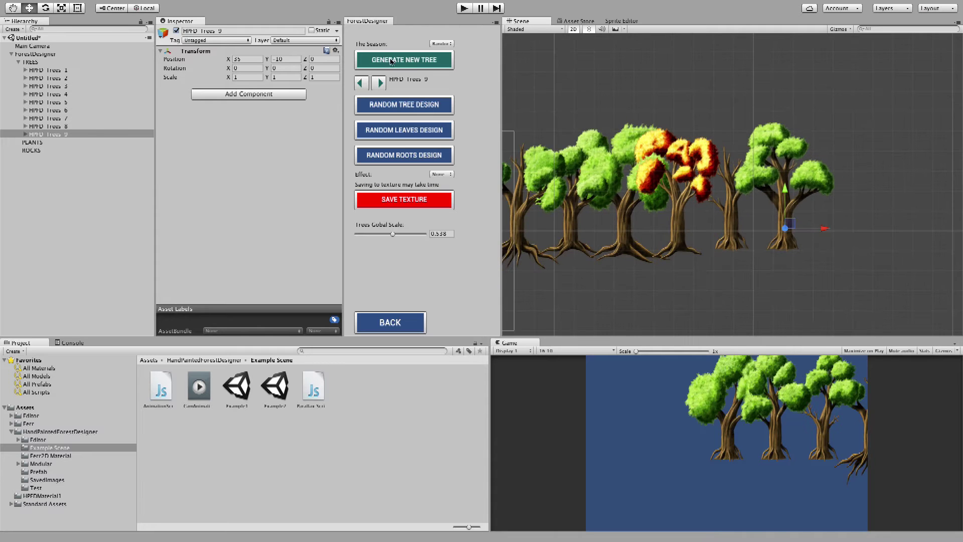
# Switch the tree season to Autumn and redesign the rightmost tree at random
pyautogui.click(406, 103)
pyautogui.click(442, 44)
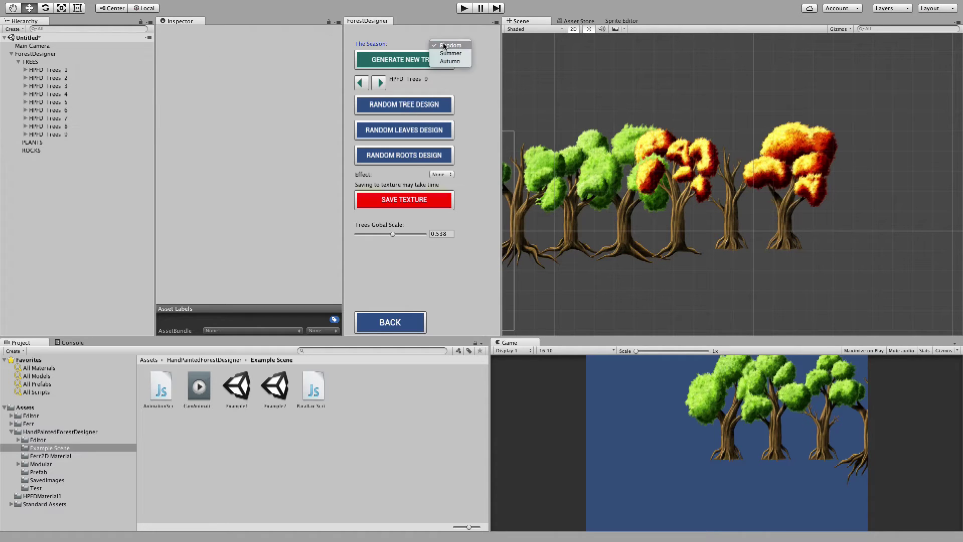
pyautogui.click(419, 117)
pyautogui.click(419, 108)
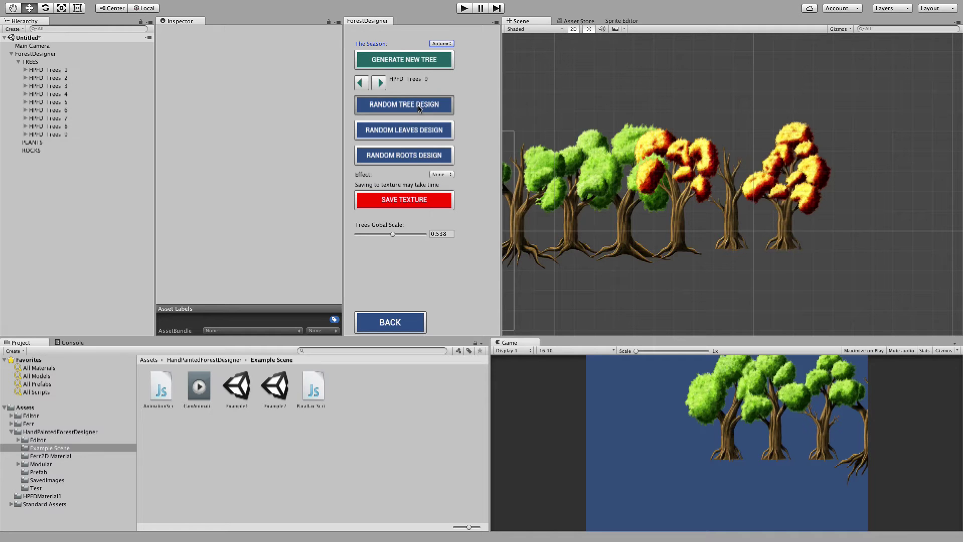
pyautogui.click(419, 108)
# Generate more autumn trees up to HPFD_Trees_25, extending right to X 70
pyautogui.click(424, 60)
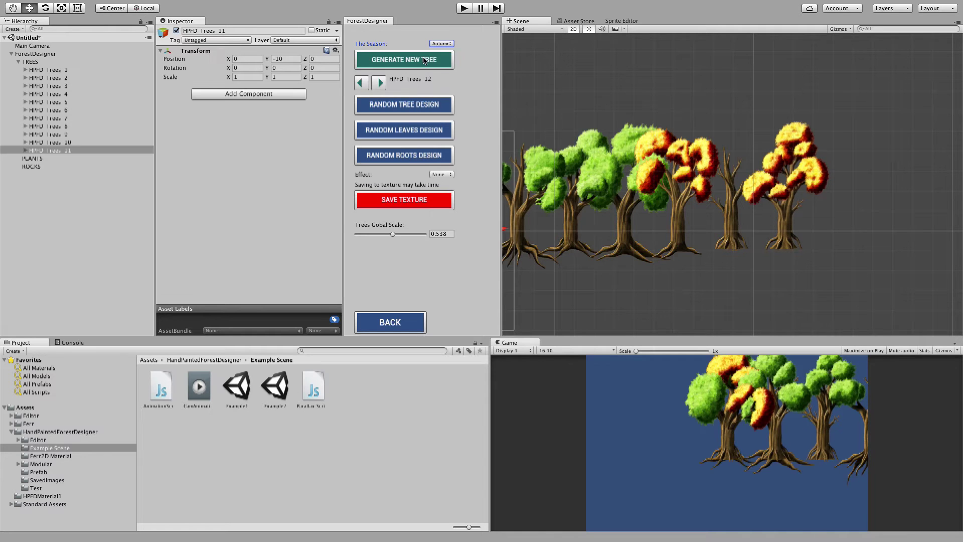
pyautogui.click(424, 61)
pyautogui.click(424, 60)
pyautogui.click(425, 61)
pyautogui.click(424, 60)
pyautogui.click(424, 61)
pyautogui.click(424, 61)
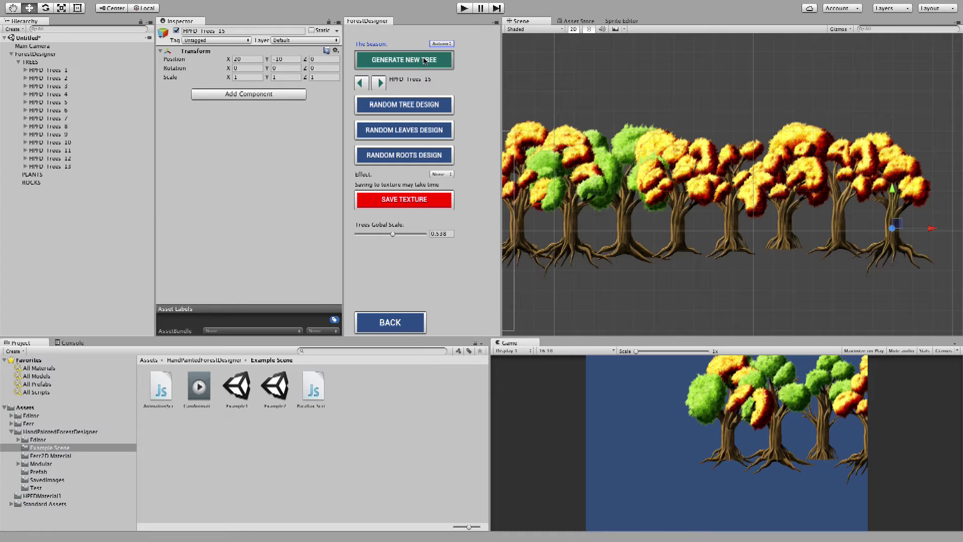
pyautogui.click(424, 61)
pyautogui.click(424, 61)
pyautogui.click(424, 61)
pyautogui.click(424, 61)
pyautogui.click(424, 60)
pyautogui.moveTo(907, 175); pyautogui.dragTo(644, 183, button='middle')
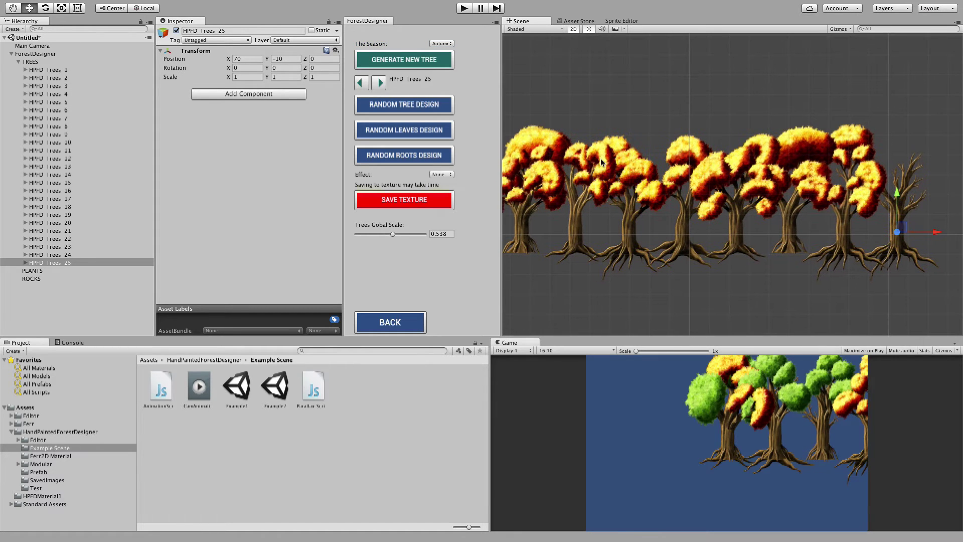
# Delete HPFD Trees 2 through 25 and centre the remaining tree in view
pyautogui.keyDown('shift'); pyautogui.click(72, 79); pyautogui.keyUp('shift')
pyautogui.press('Delete')
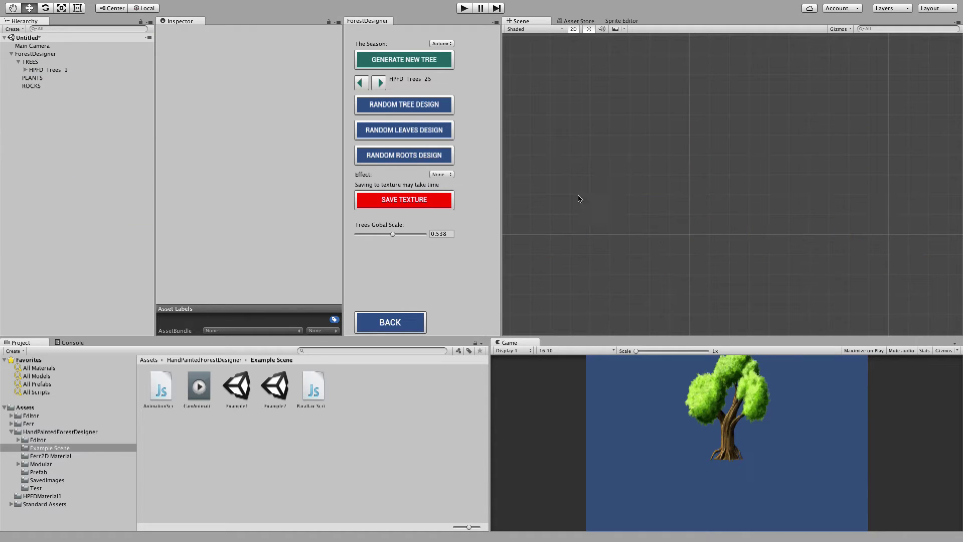
pyautogui.moveTo(552, 196); pyautogui.dragTo(710, 209, button='middle')
pyautogui.scroll(5, 697, 201)
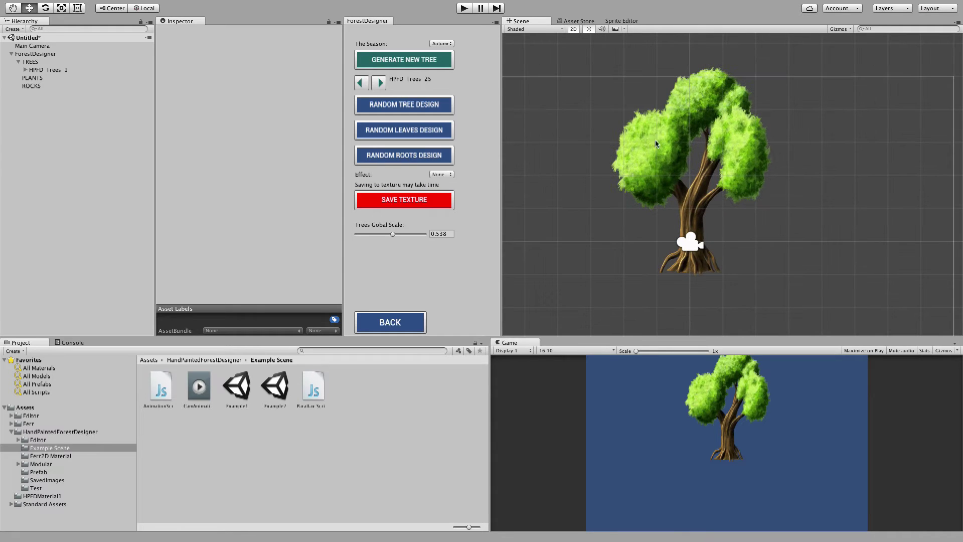
# Orbit the tree in 3D to inspect its depth layers, then return to 2D
pyautogui.click(573, 29)
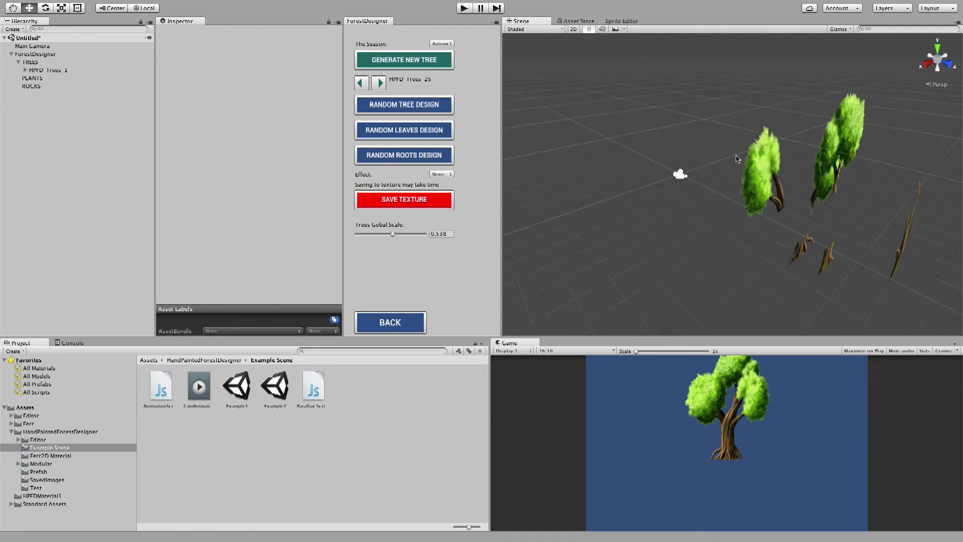
pyautogui.keyDown('alt'); pyautogui.moveTo(828, 202); pyautogui.dragTo(763, 165); pyautogui.keyUp('alt')
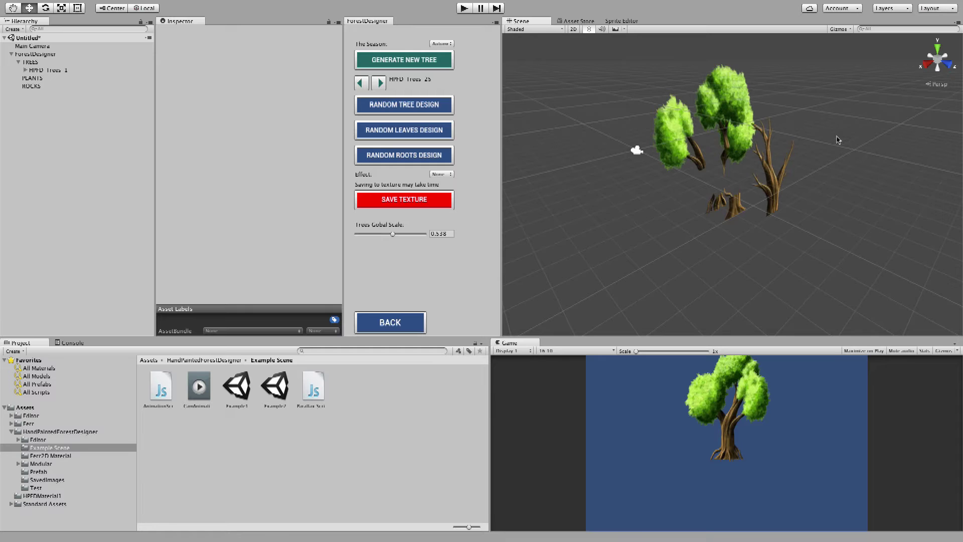
pyautogui.keyDown('alt'); pyautogui.moveTo(875, 116); pyautogui.dragTo(804, 196); pyautogui.keyUp('alt')
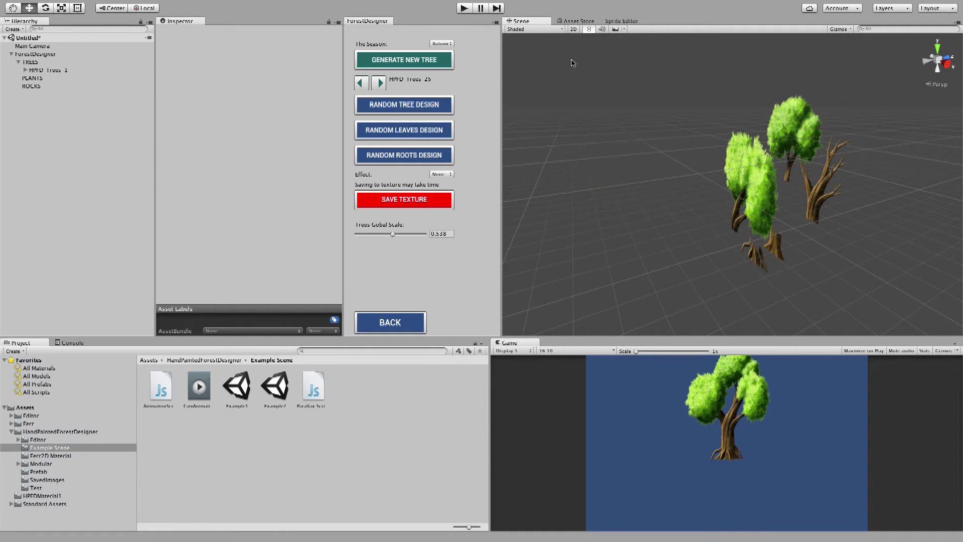
pyautogui.click(573, 29)
# Save HPFD Trees 1 as a high-quality 912 x 1176 sprite texture
pyautogui.moveTo(847, 195); pyautogui.dragTo(780, 187, button='middle')
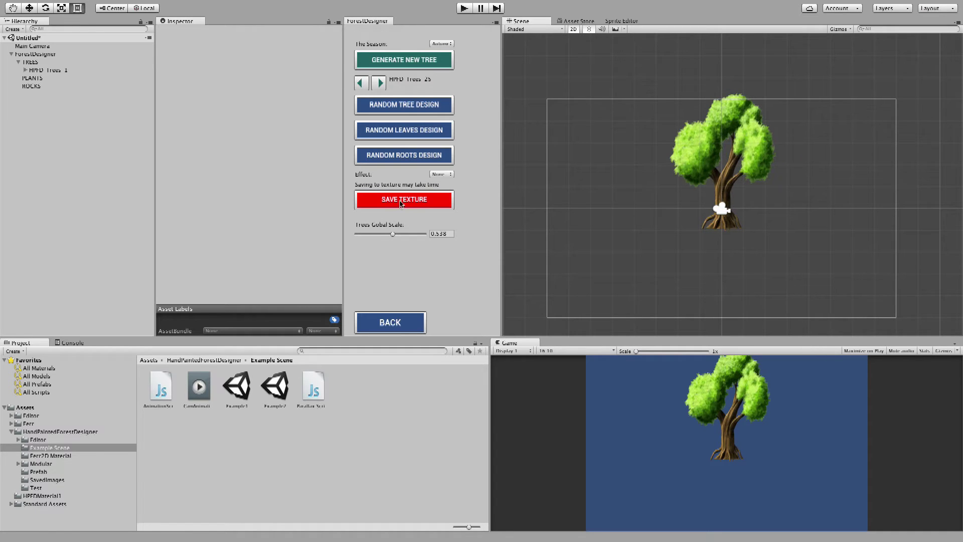
pyautogui.click(405, 108)
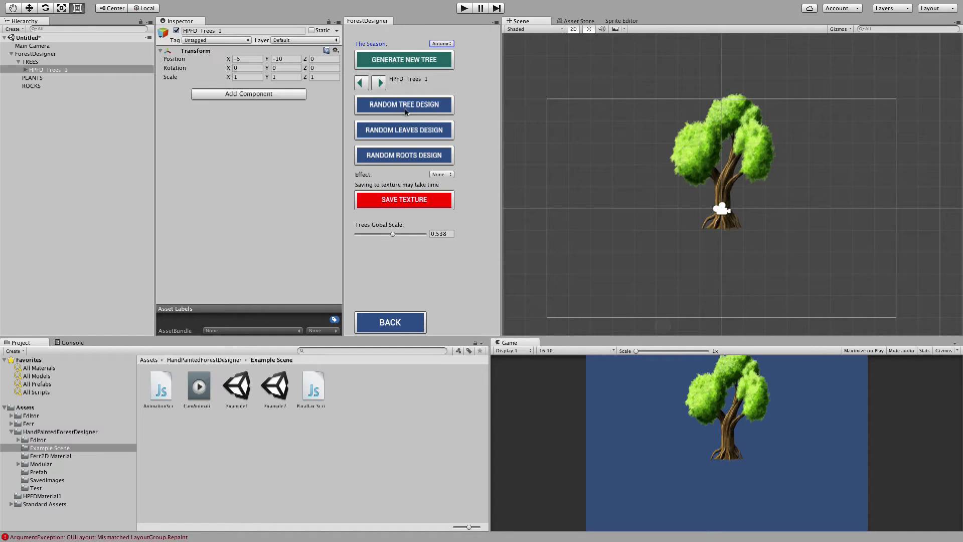
pyautogui.click(420, 202)
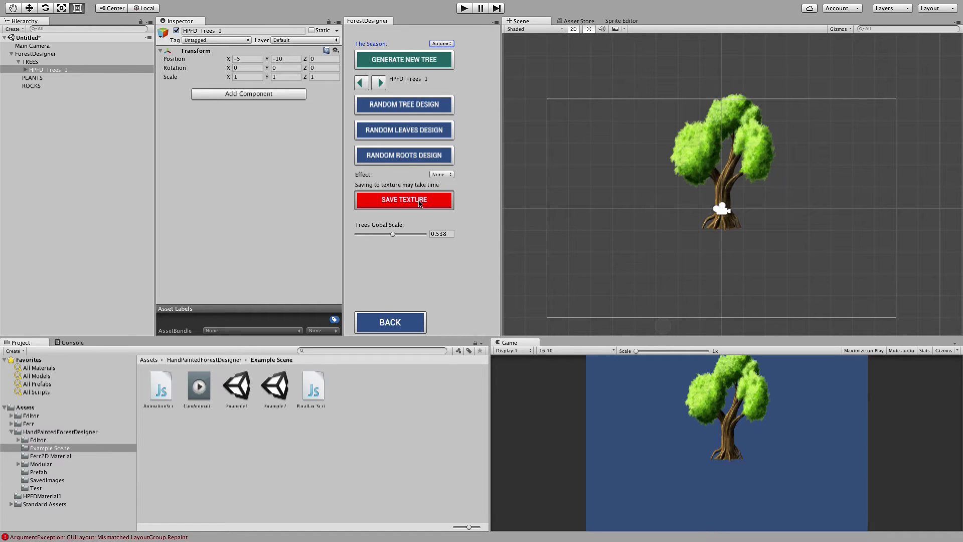
pyautogui.click(420, 201)
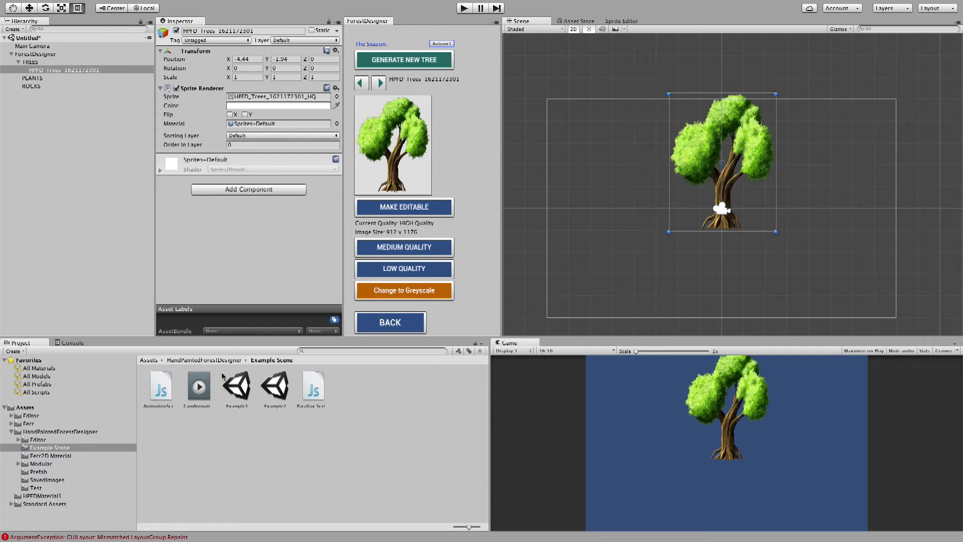
# Inspect the saved tree texture in SavedImages and orbit the tree sprite in 3D
pyautogui.click(46, 481)
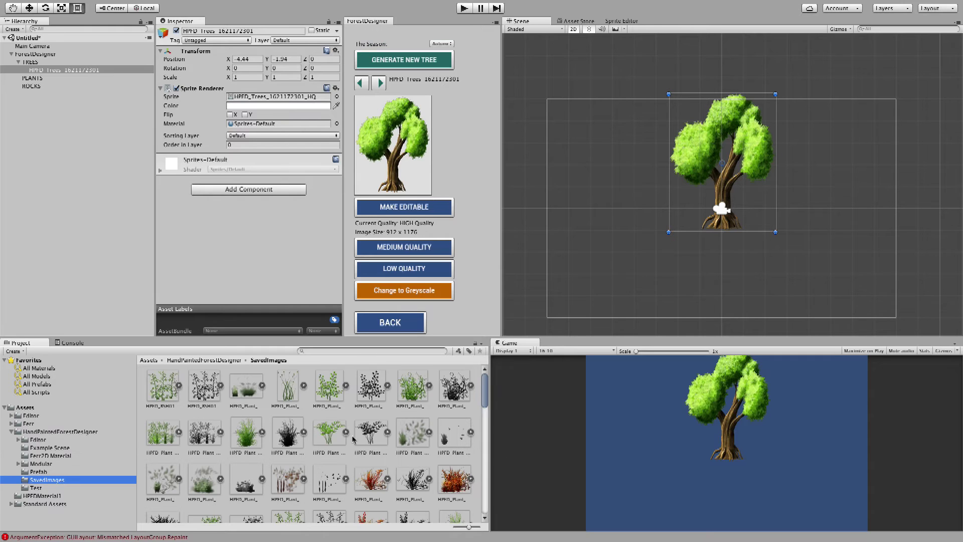
pyautogui.scroll(-10, 409, 451)
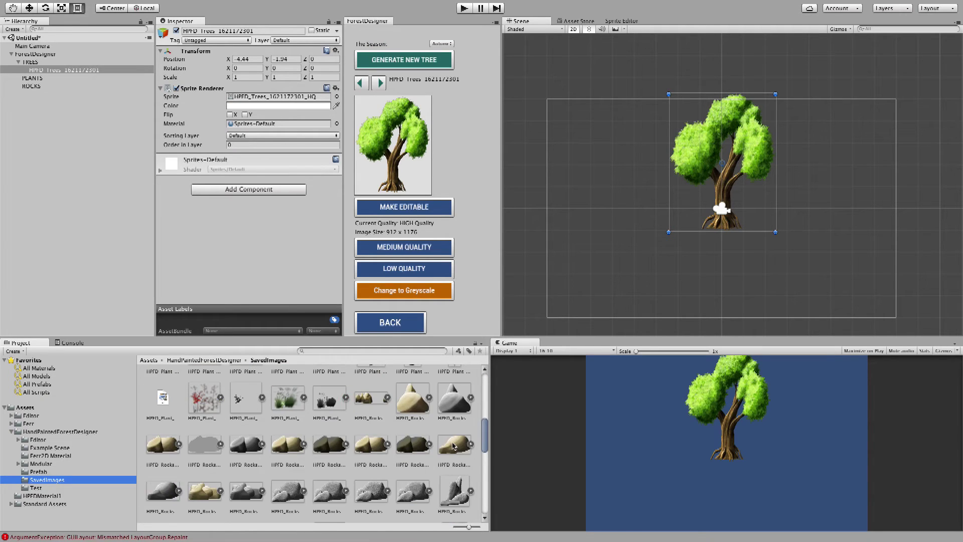
pyautogui.scroll(-8, 453, 446)
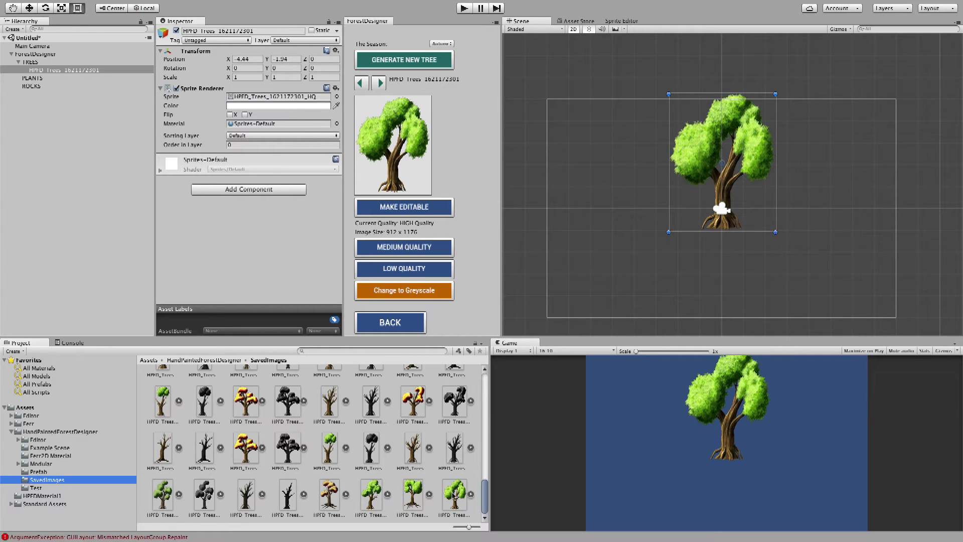
pyautogui.click(454, 496)
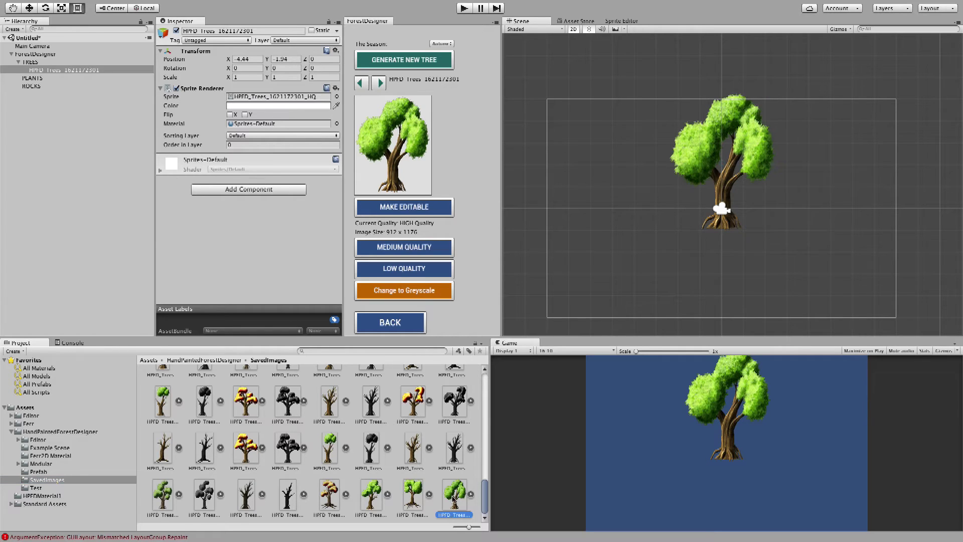
pyautogui.click(57, 70)
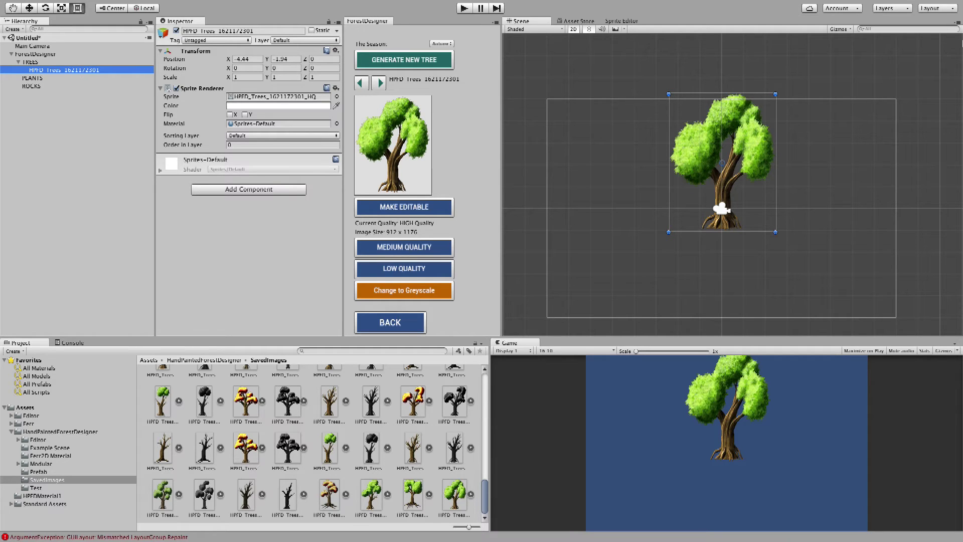
pyautogui.click(574, 29)
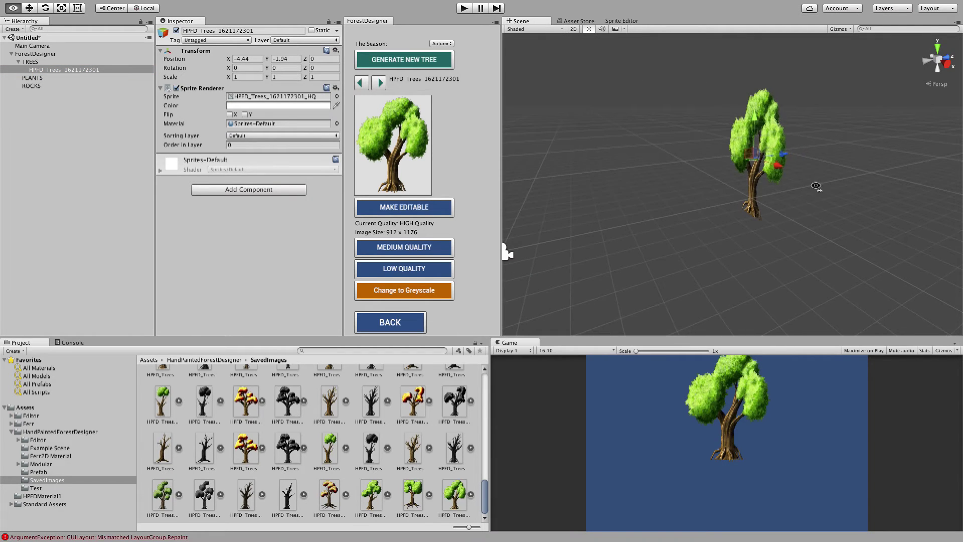
pyautogui.keyDown('alt'); pyautogui.moveTo(817, 186); pyautogui.dragTo(835, 170); pyautogui.keyUp('alt')
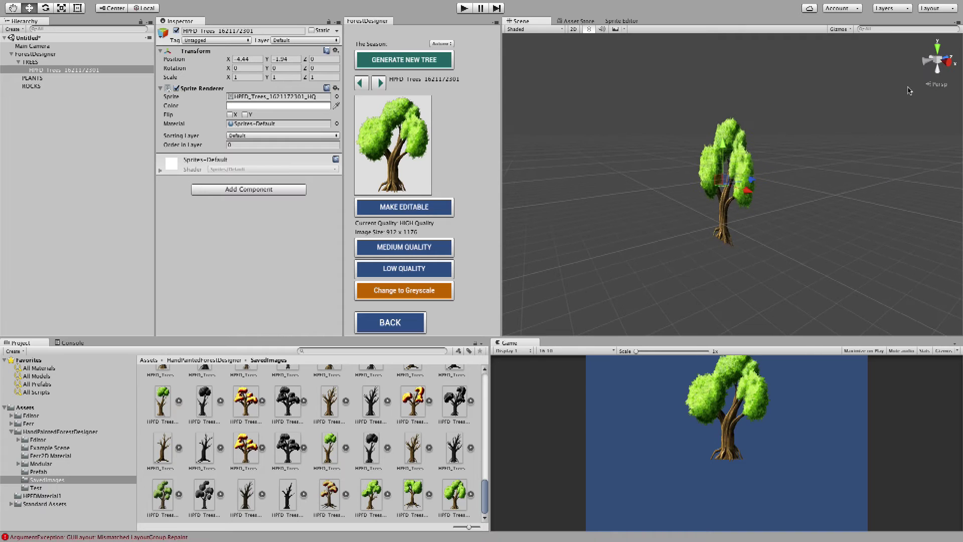
pyautogui.click(573, 29)
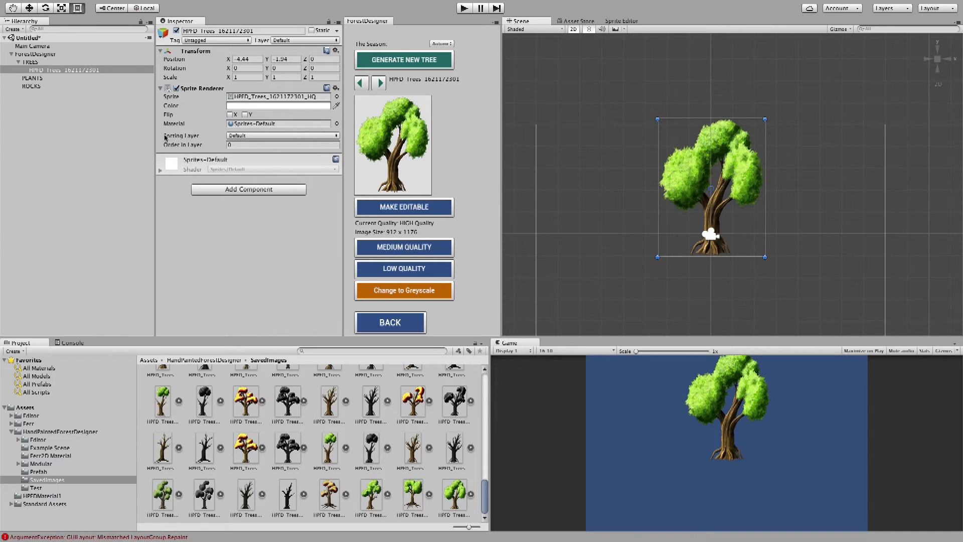
pyautogui.click(255, 98)
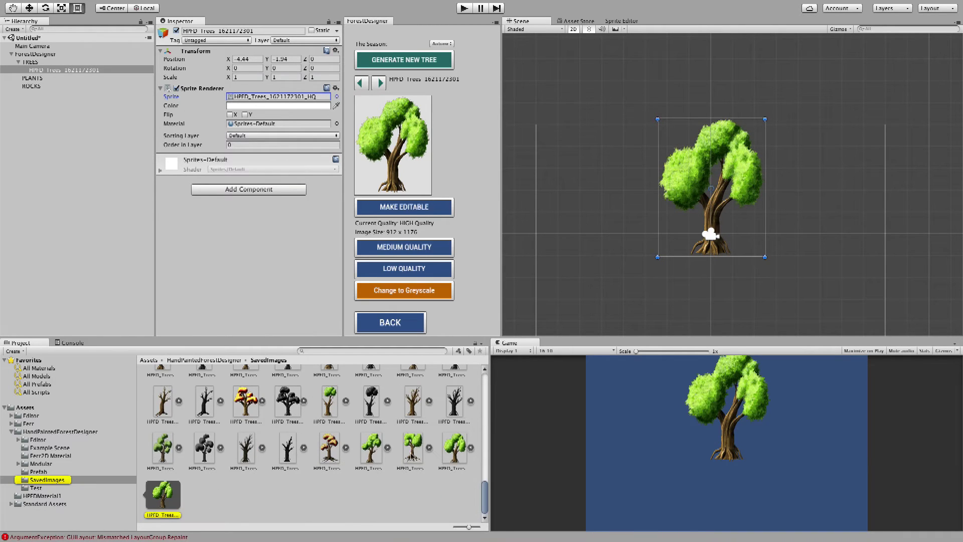
pyautogui.click(452, 446)
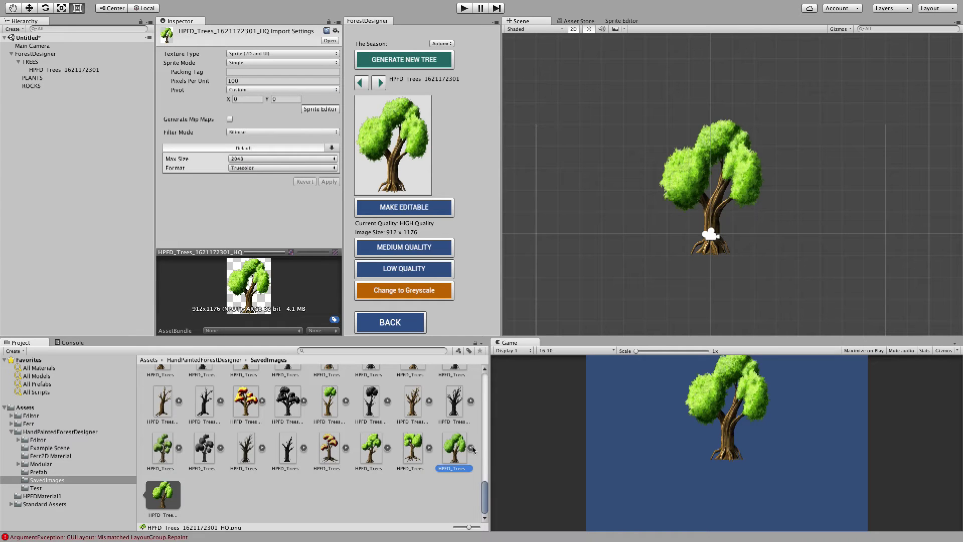
pyautogui.click(732, 192)
pyautogui.moveTo(733, 184); pyautogui.dragTo(654, 227)
pyautogui.scroll(-3, 627, 236)
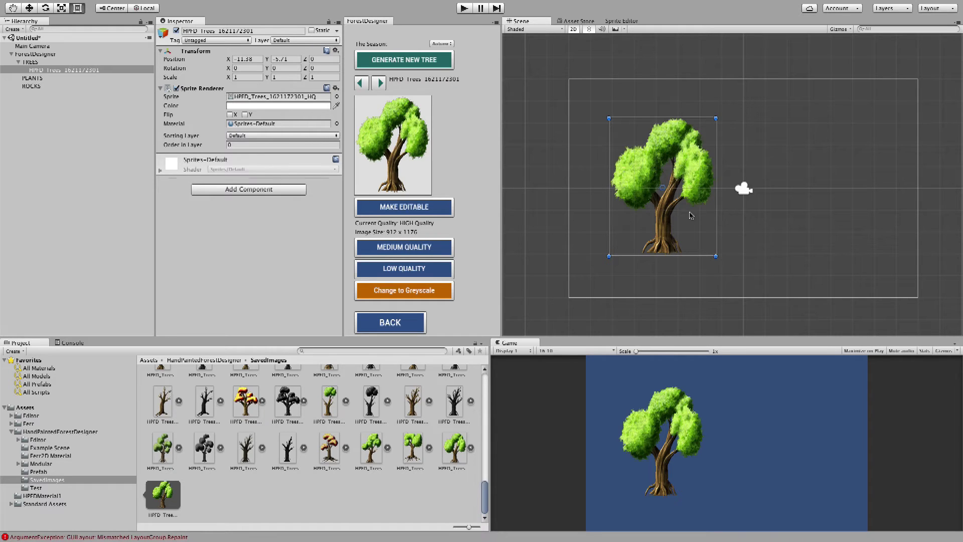
# Switch the tree to low quality (304 x 392) and compare its texture with the high-quality one
pyautogui.click(407, 269)
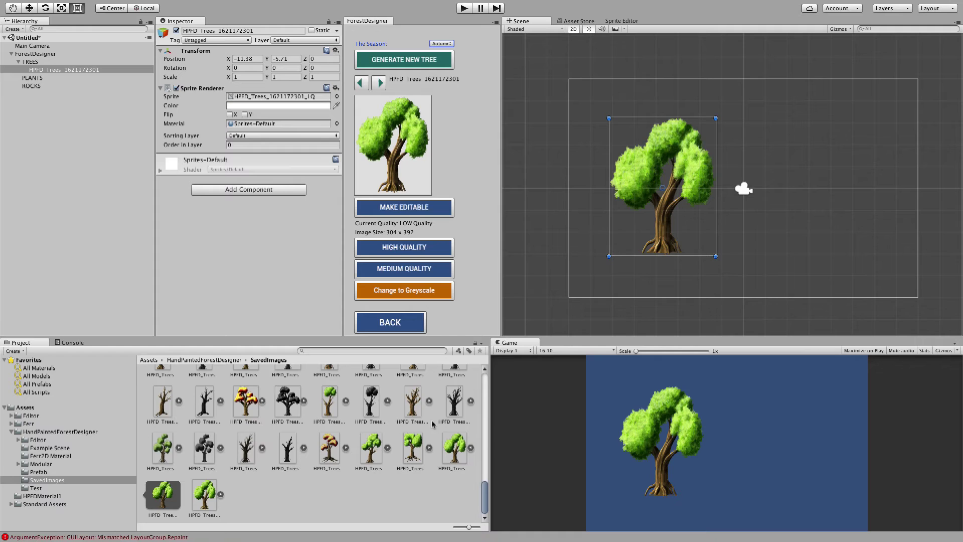
pyautogui.click(457, 451)
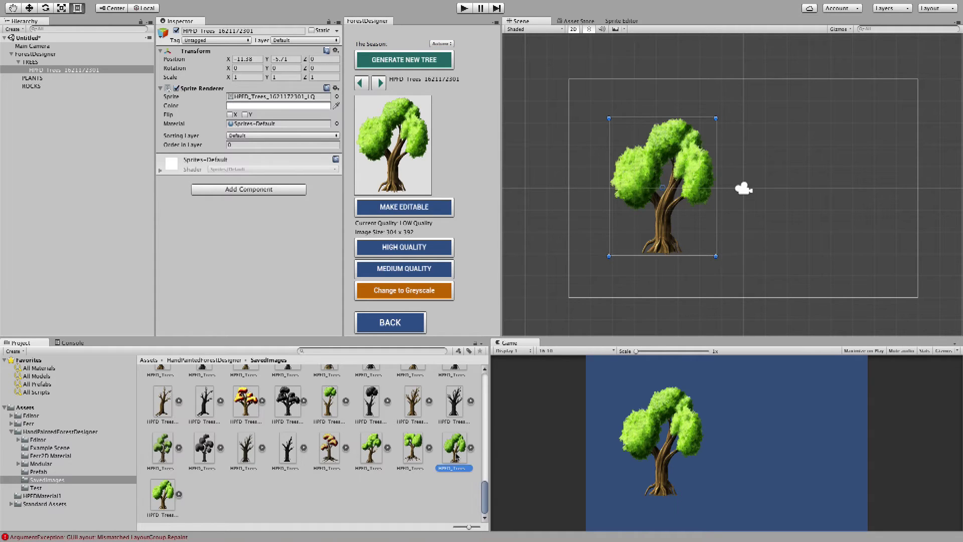
pyautogui.click(162, 497)
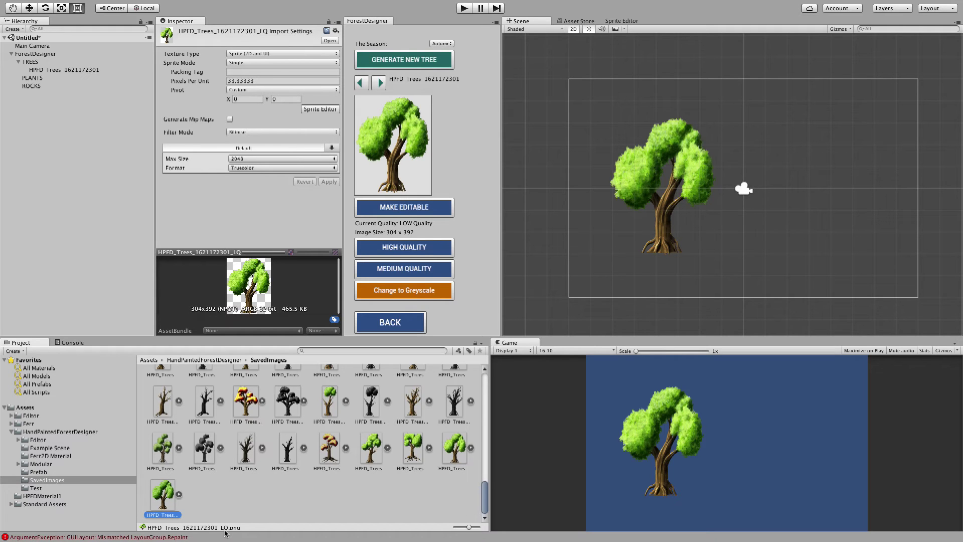
pyautogui.click(442, 464)
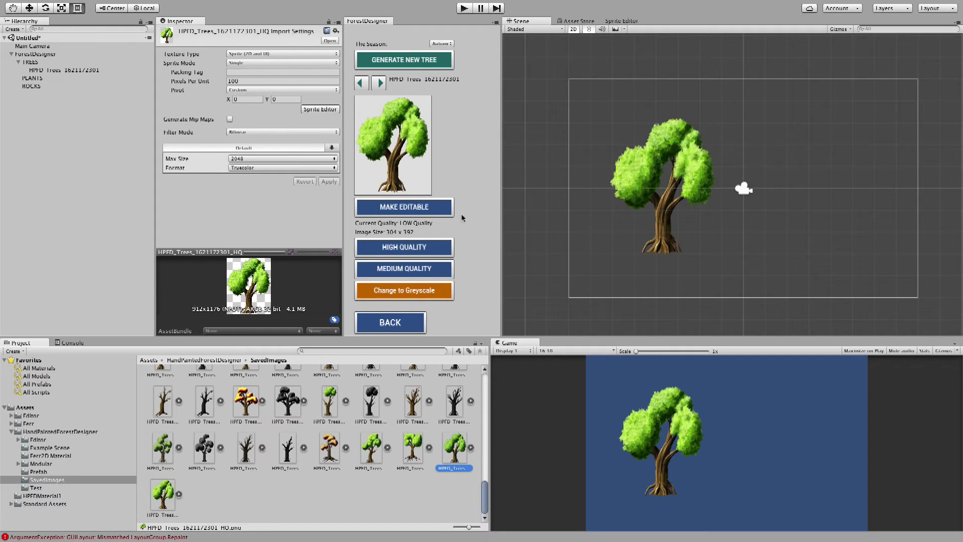
# Try medium (456 x 588), low, then high quality, zooming in on the foliage
pyautogui.click(395, 274)
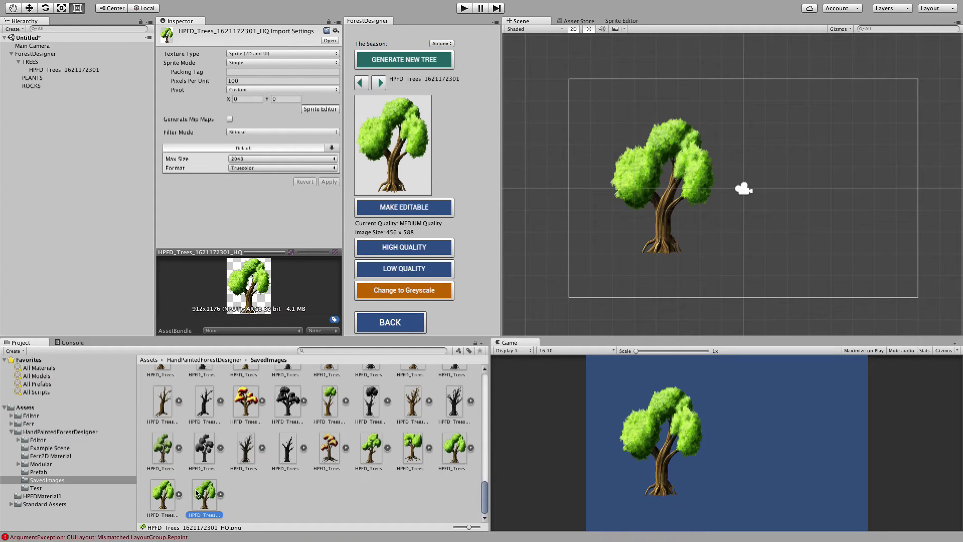
pyautogui.click(452, 451)
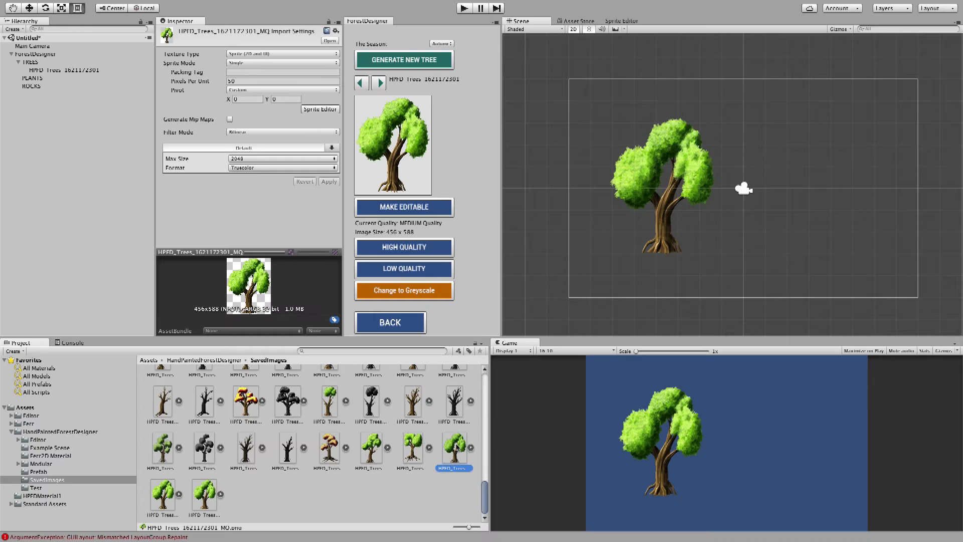
pyautogui.click(417, 271)
pyautogui.click(424, 251)
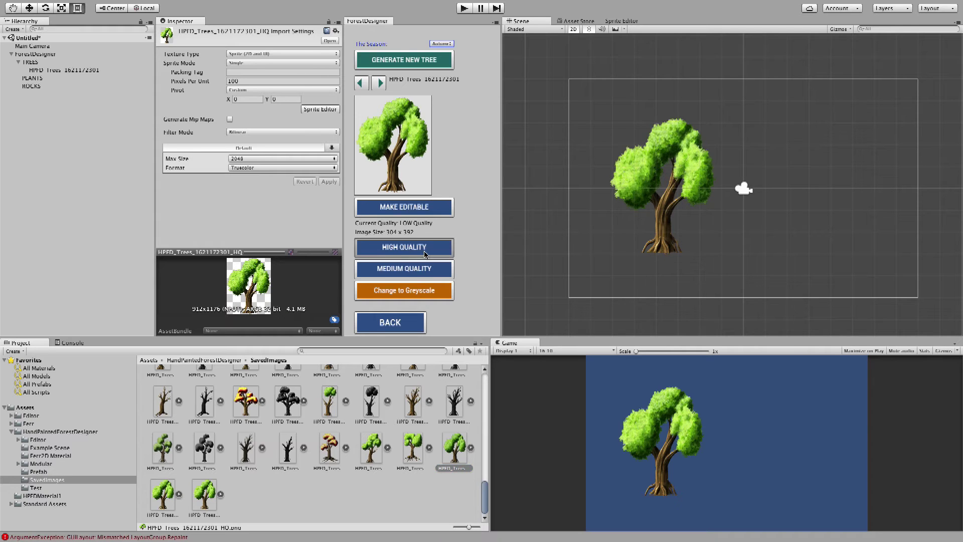
pyautogui.scroll(5, 647, 183)
pyautogui.scroll(10, 647, 182)
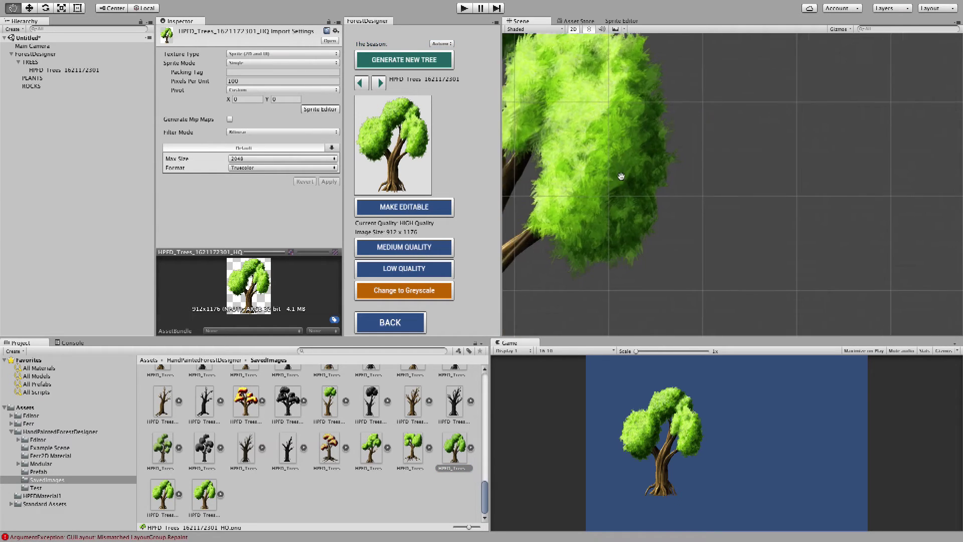
pyautogui.moveTo(760, 225); pyautogui.dragTo(699, 144, button='middle')
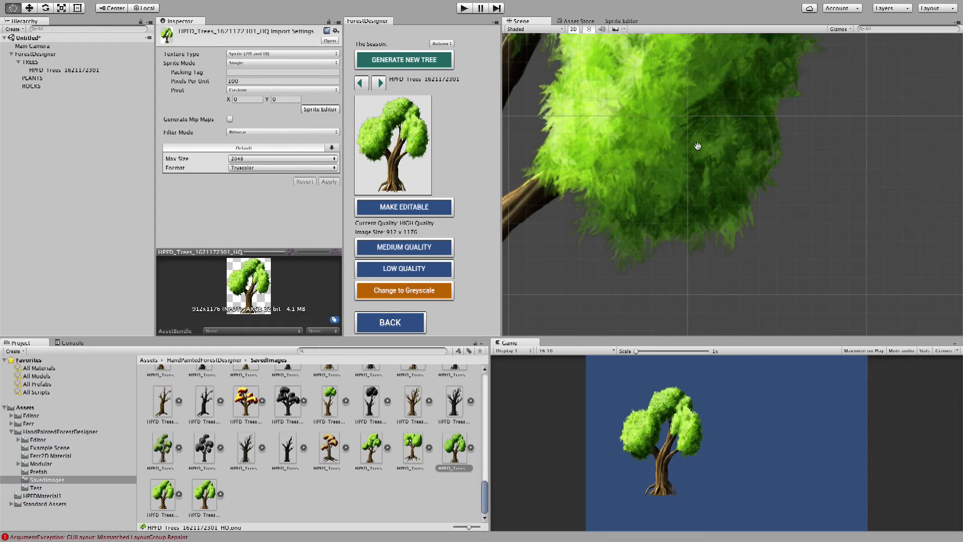
# Cycle through medium and low quality again, finishing on high quality 912 x 1176
pyautogui.click(411, 251)
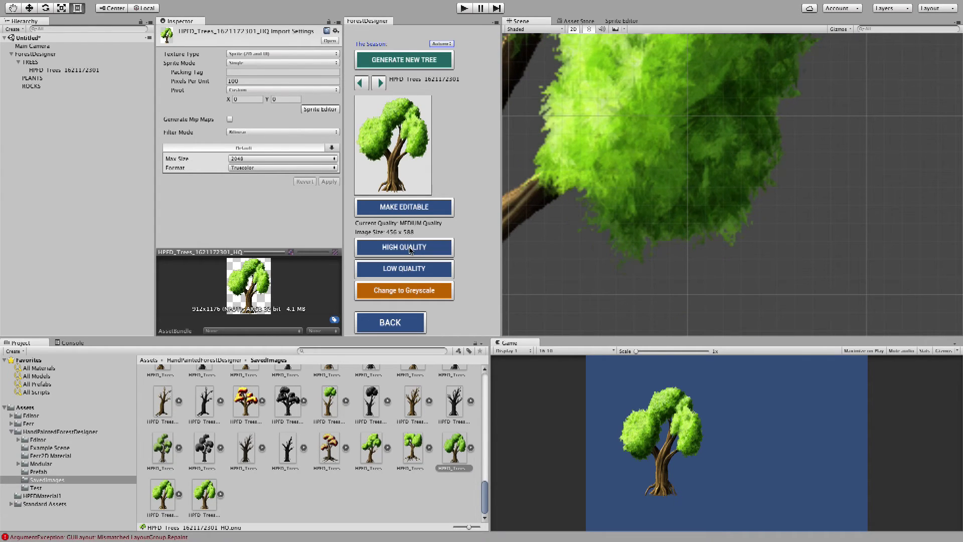
pyautogui.click(410, 271)
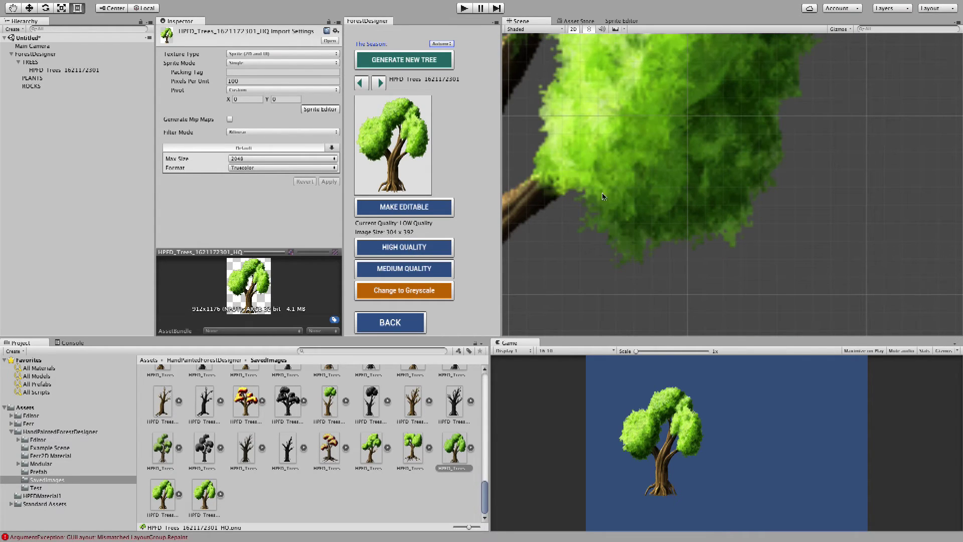
pyautogui.scroll(-5, 632, 196)
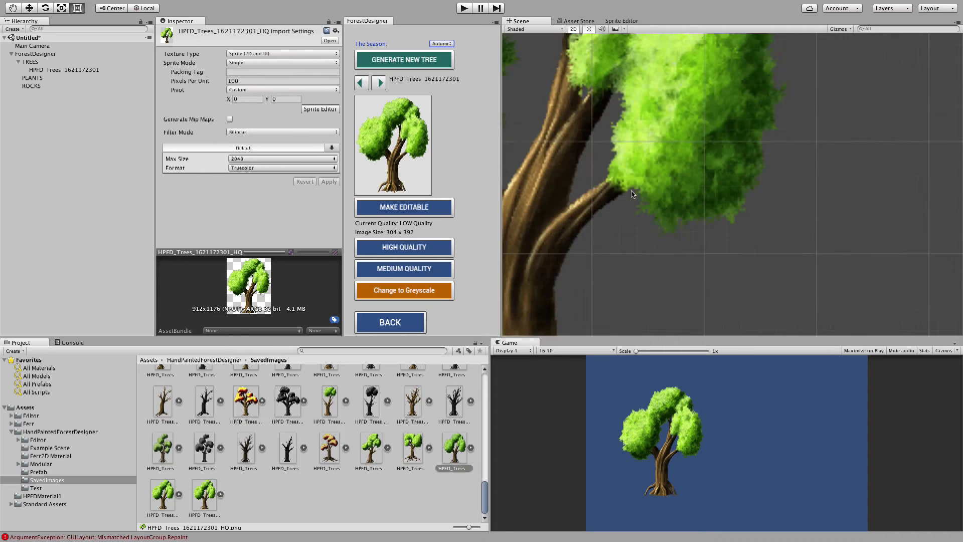
pyautogui.scroll(-2, 674, 198)
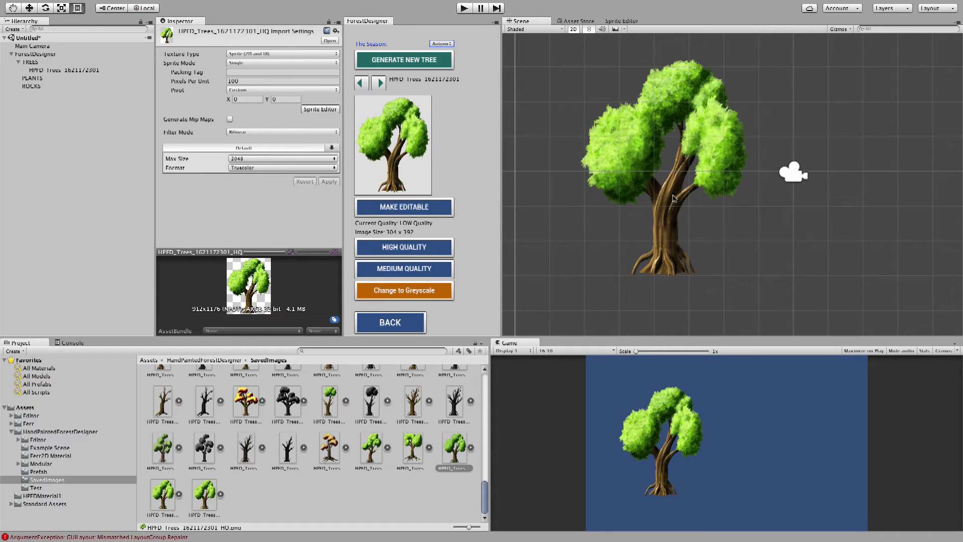
pyautogui.scroll(-1, 674, 198)
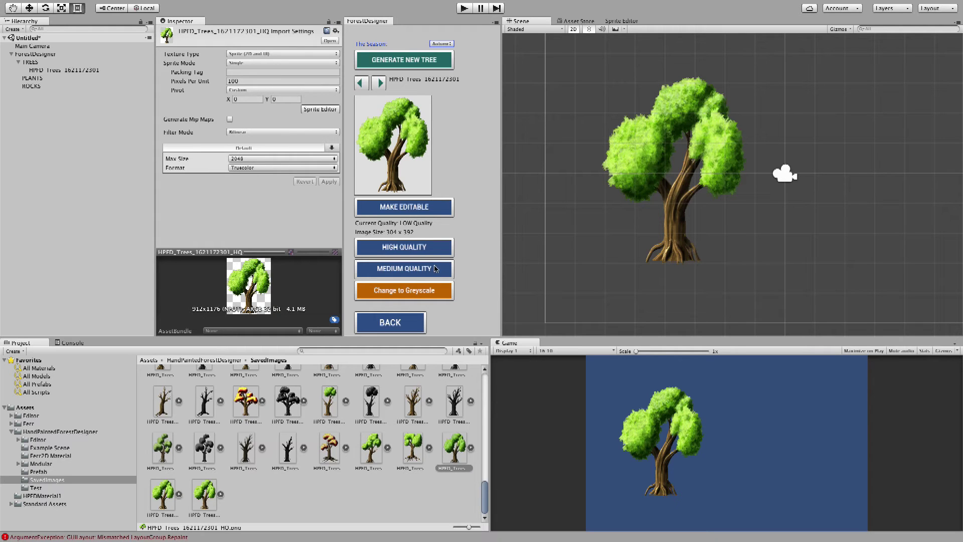
pyautogui.click(423, 251)
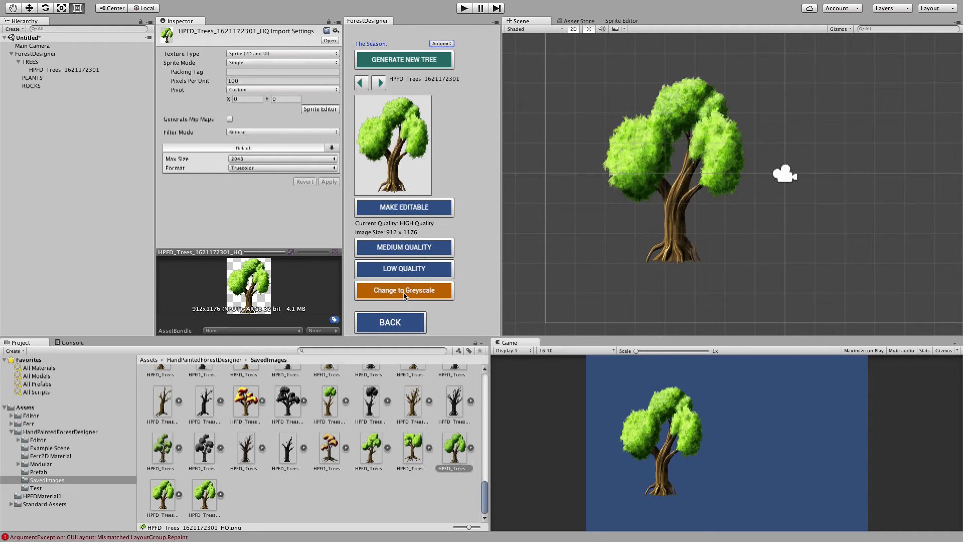
# Make a greyscale version of the tree and compare it with the green high-quality texture
pyautogui.click(431, 294)
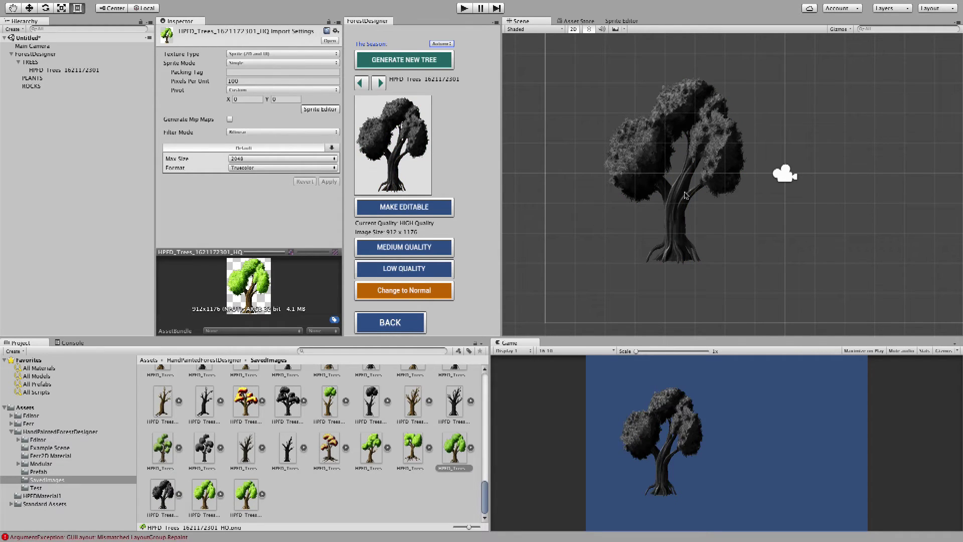
pyautogui.scroll(3, 605, 202)
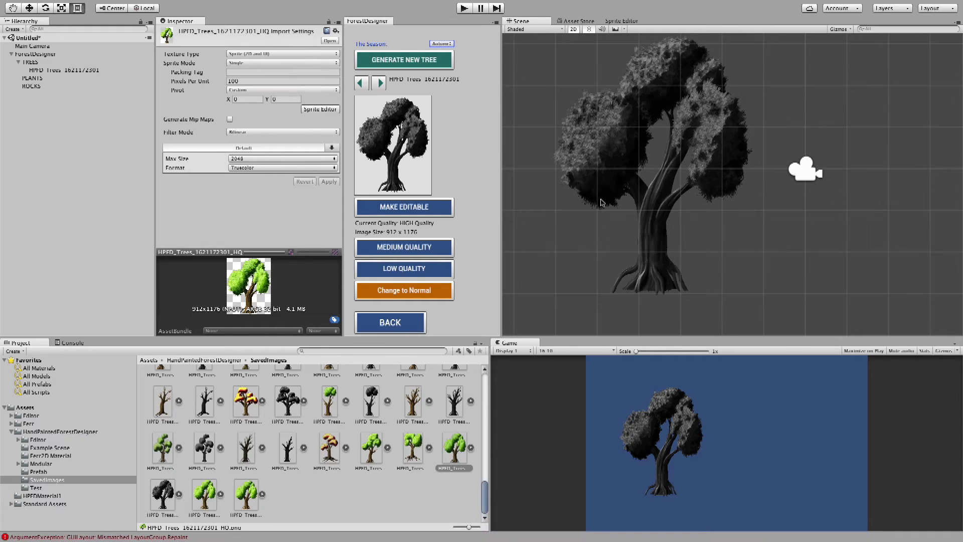
pyautogui.click(164, 500)
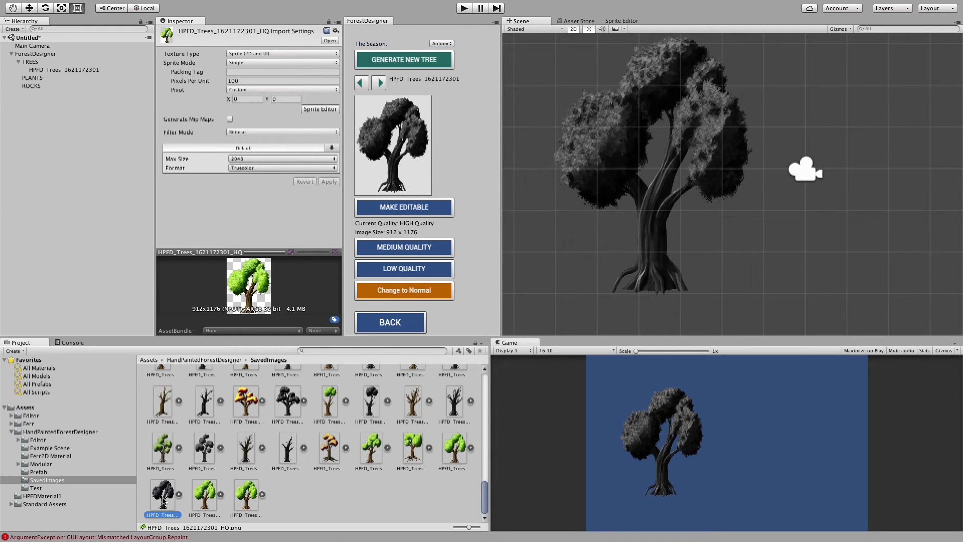
pyautogui.click(455, 448)
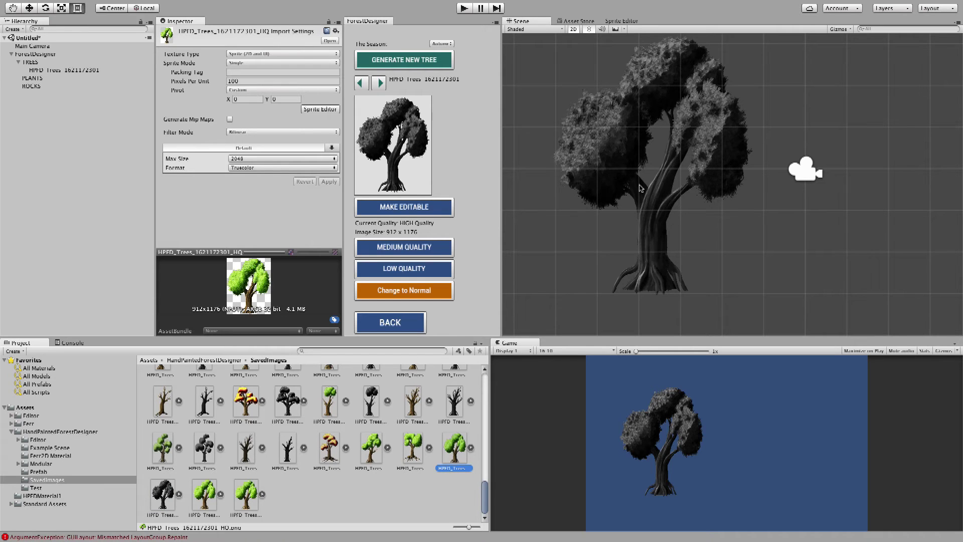
# Pan the scene to make room beside the tree
pyautogui.scroll(-1, 771, 174)
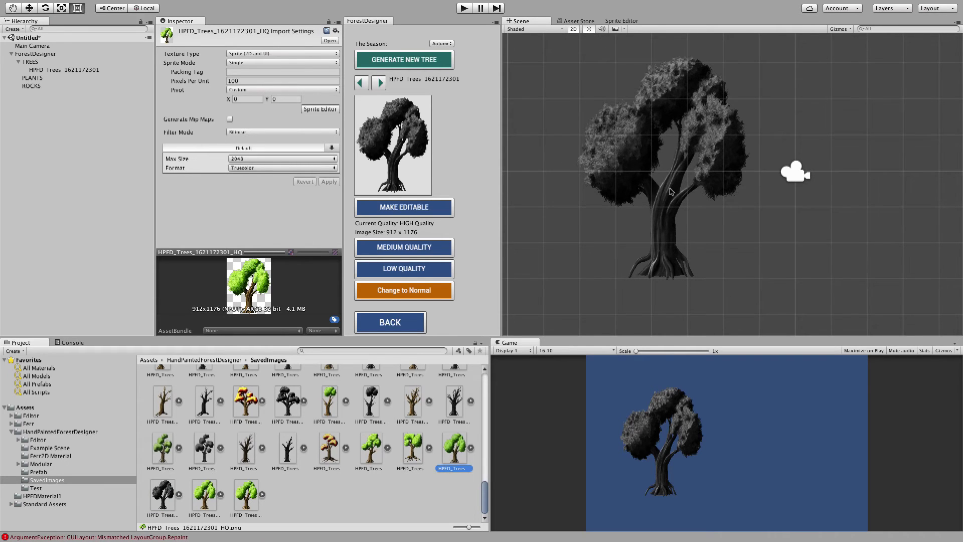
pyautogui.scroll(-3, 771, 175)
pyautogui.moveTo(766, 180); pyautogui.dragTo(728, 191, button='middle')
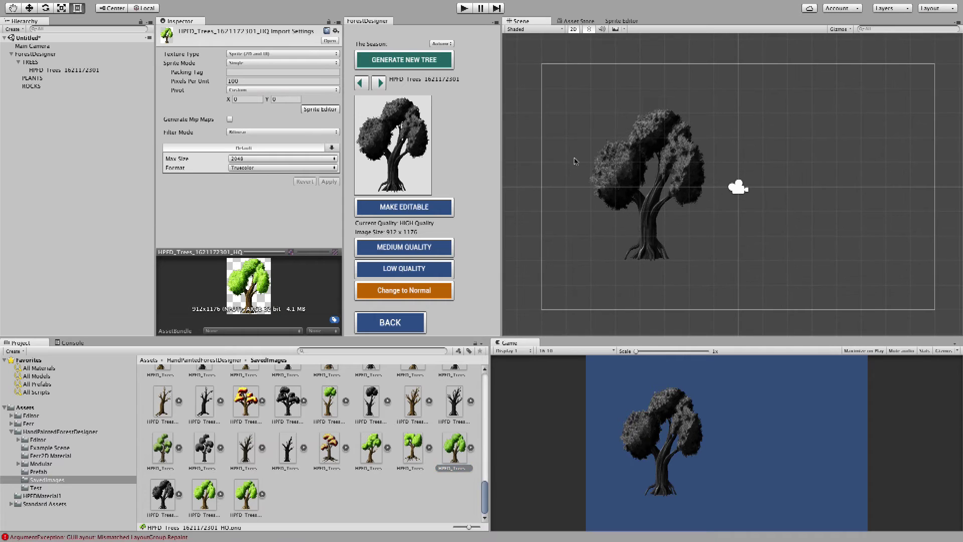
pyautogui.moveTo(718, 123); pyautogui.dragTo(657, 126, button='middle')
# Generate a new tree, randomize its design and apply the Blur effect
pyautogui.click(426, 62)
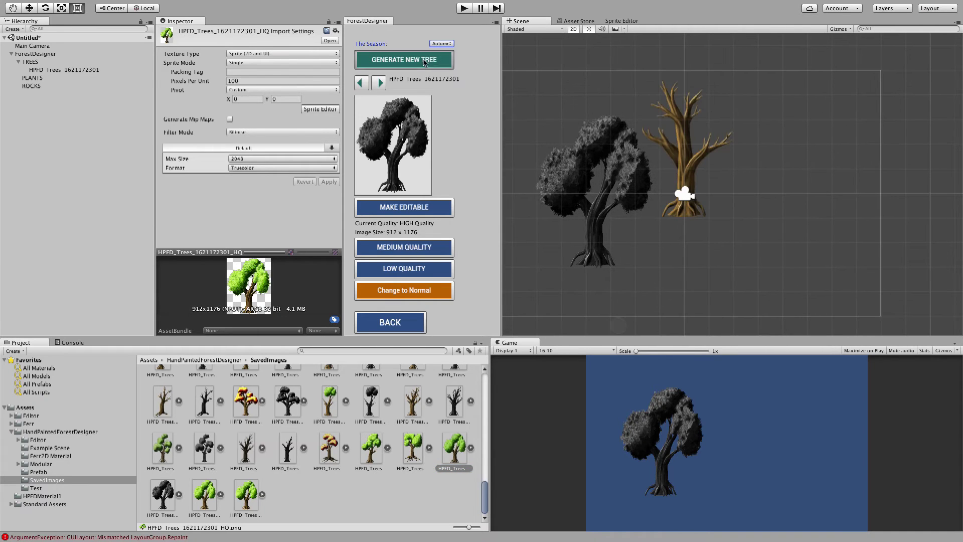
pyautogui.click(420, 110)
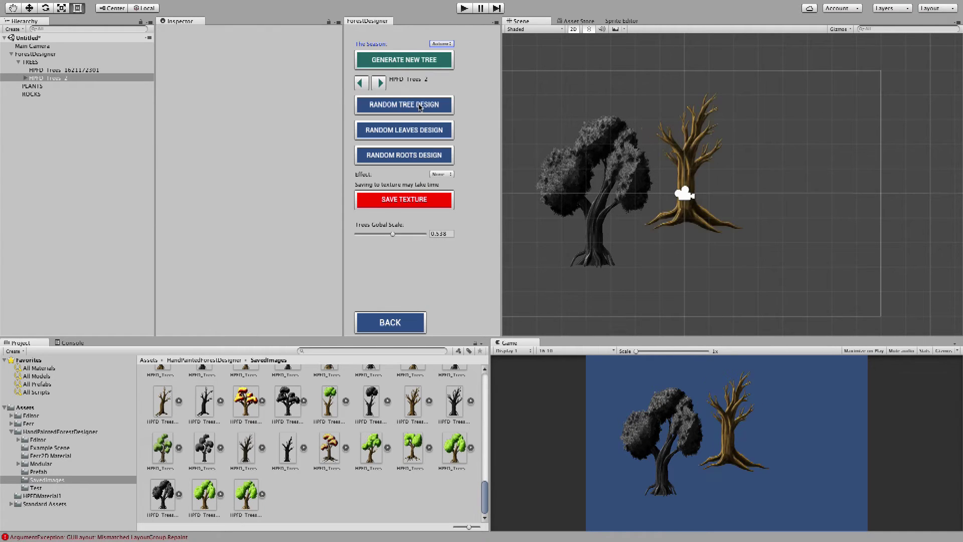
pyautogui.click(420, 109)
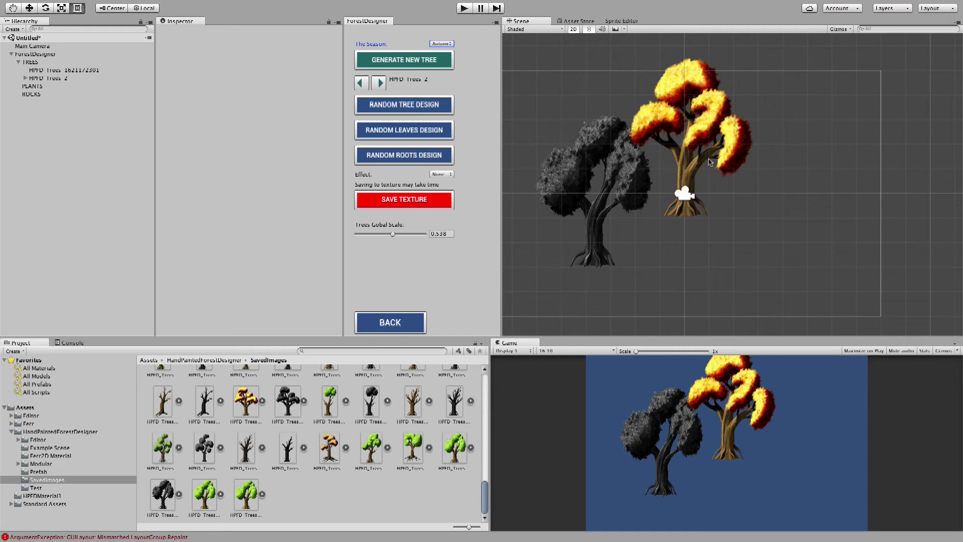
pyautogui.click(442, 174)
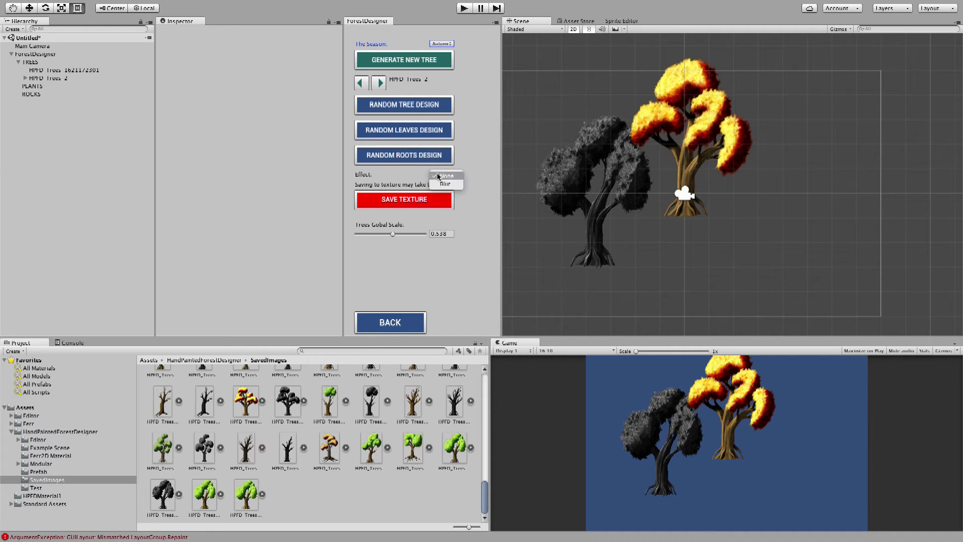
pyautogui.click(446, 184)
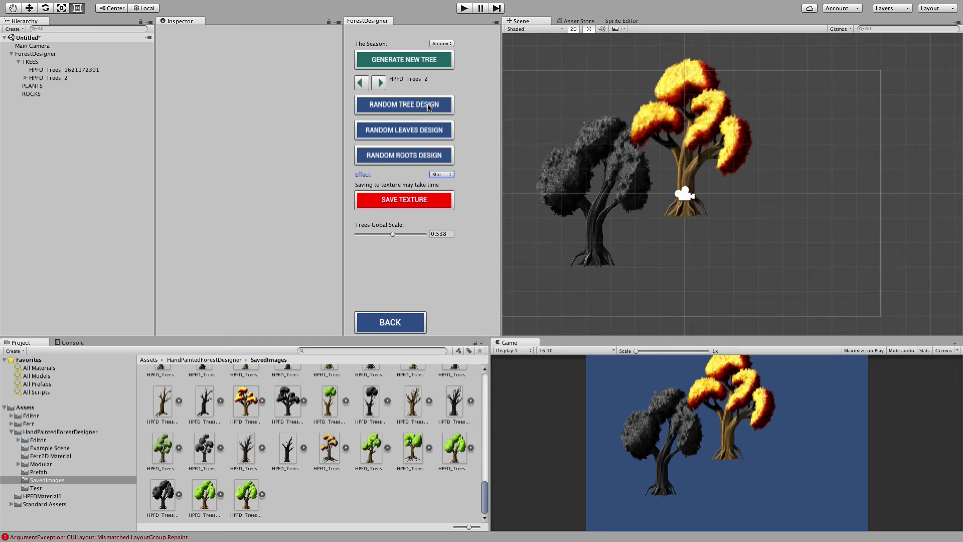
pyautogui.click(425, 106)
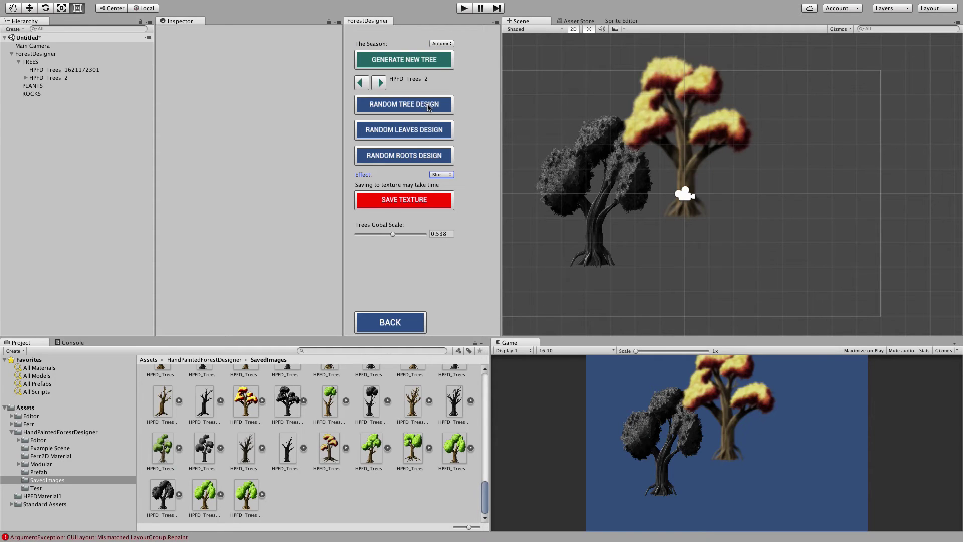
# Scale the autumn HPFD Trees 2 to about 2.26 and place it right of the grey tree
pyautogui.click(360, 83)
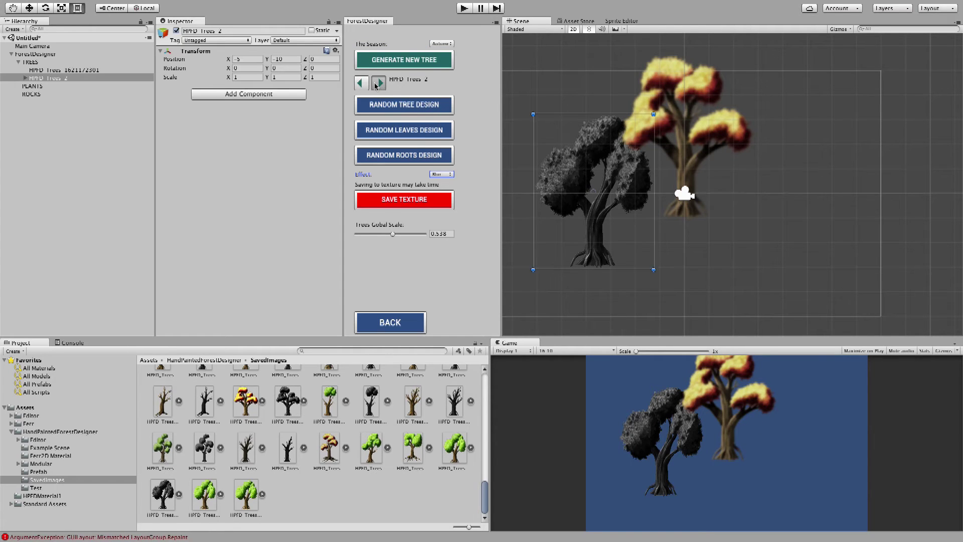
pyautogui.press('w')
pyautogui.click(380, 82)
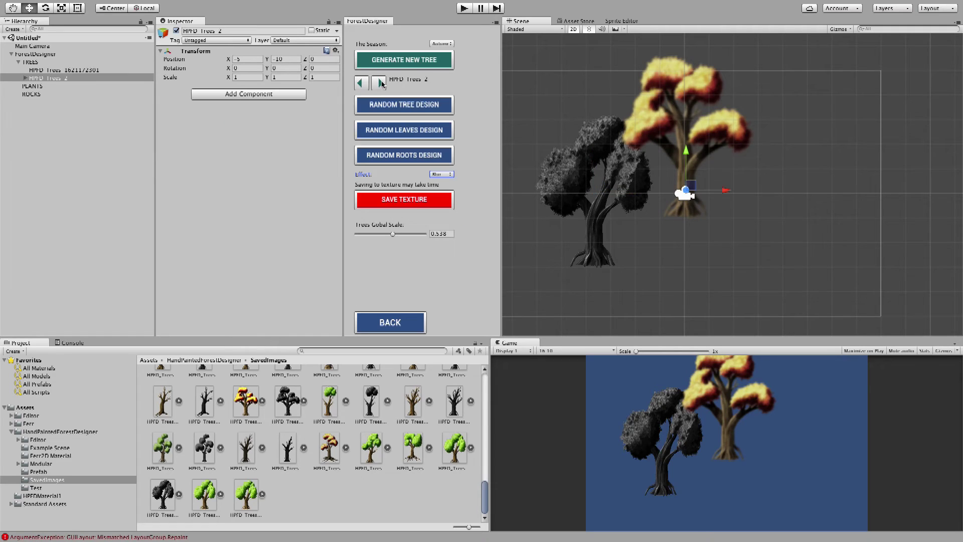
pyautogui.moveTo(696, 195); pyautogui.dragTo(667, 264)
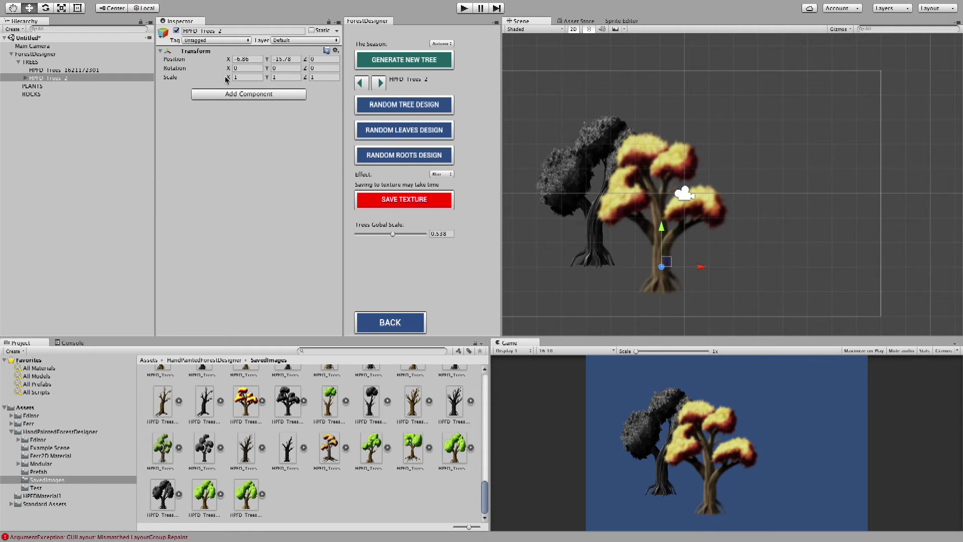
pyautogui.press('r')
pyautogui.moveTo(662, 266); pyautogui.dragTo(687, 213)
pyautogui.press('w')
pyautogui.moveTo(671, 260); pyautogui.dragTo(868, 433)
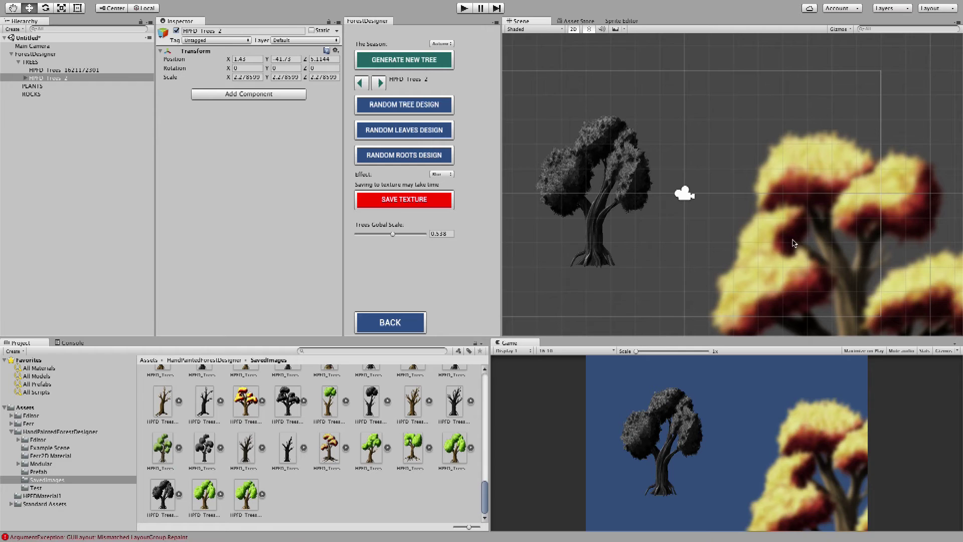
pyautogui.moveTo(809, 249); pyautogui.dragTo(796, 183, button='middle')
pyautogui.scroll(-3, 803, 200)
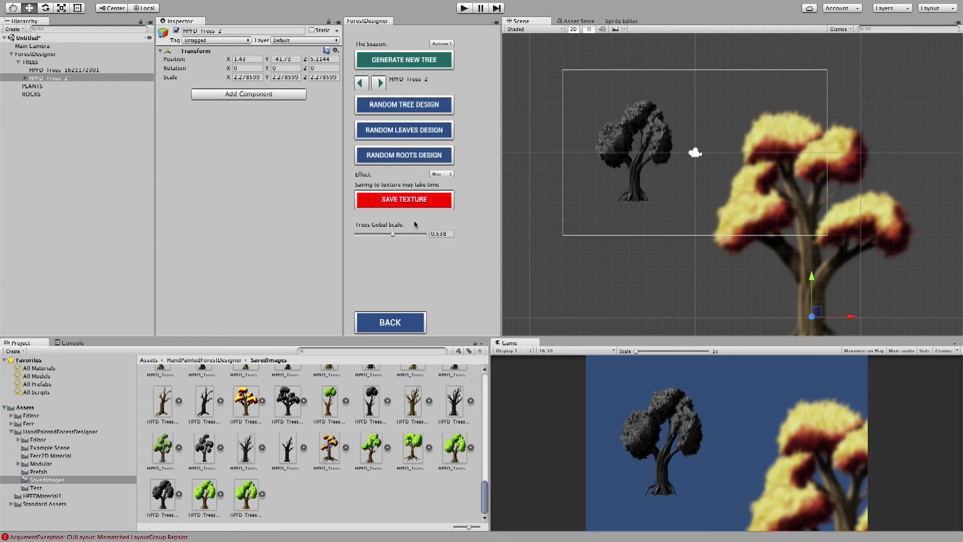
# Go back to the main menu and delete the HPFD Trees 2 autumn tree
pyautogui.click(406, 322)
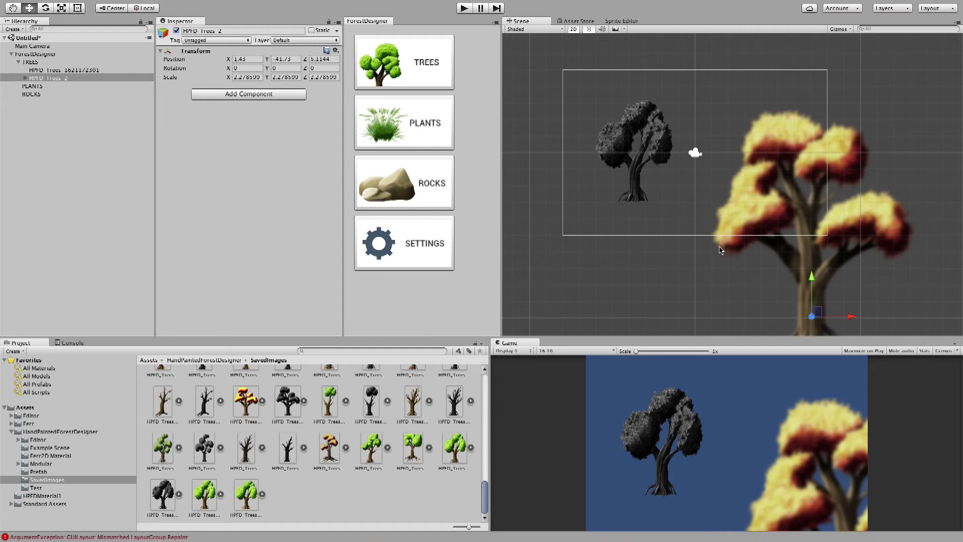
pyautogui.click(819, 301)
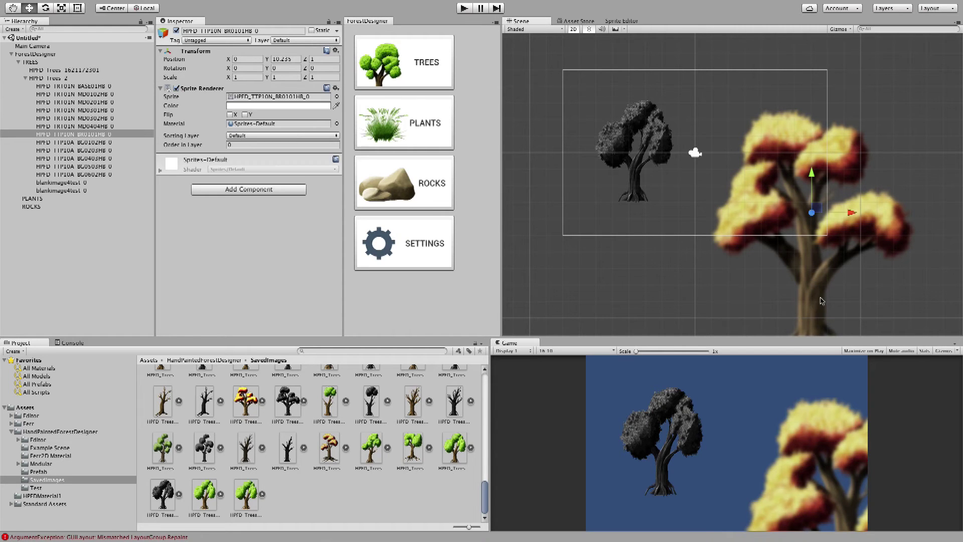
pyautogui.click(74, 78)
pyautogui.press('Delete')
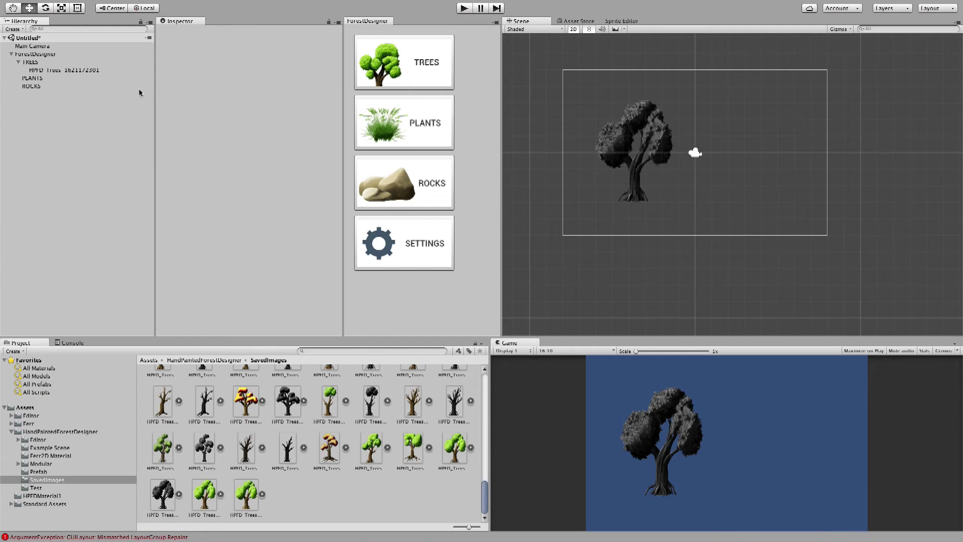
# Generate a plant with Effect set to None, a randomized design and Season set to Random
pyautogui.click(415, 134)
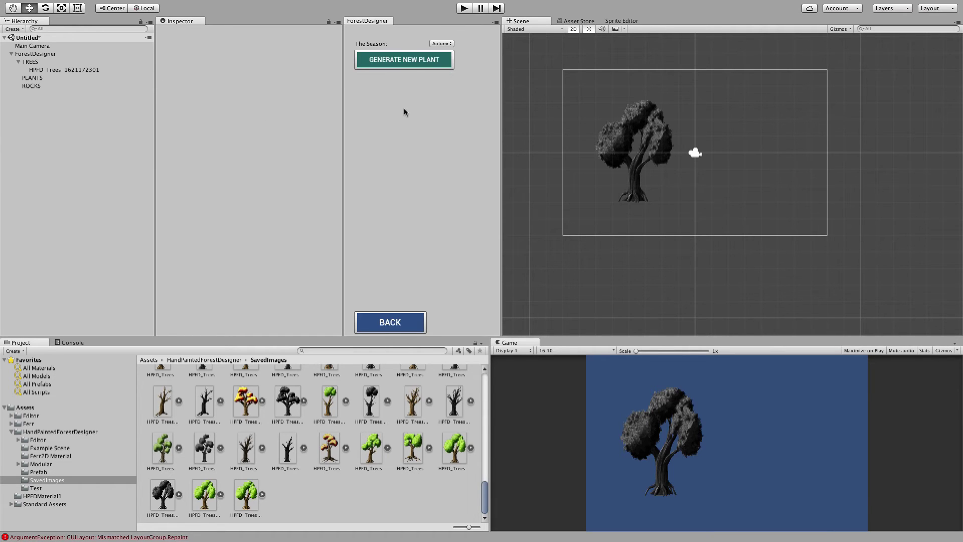
pyautogui.click(415, 60)
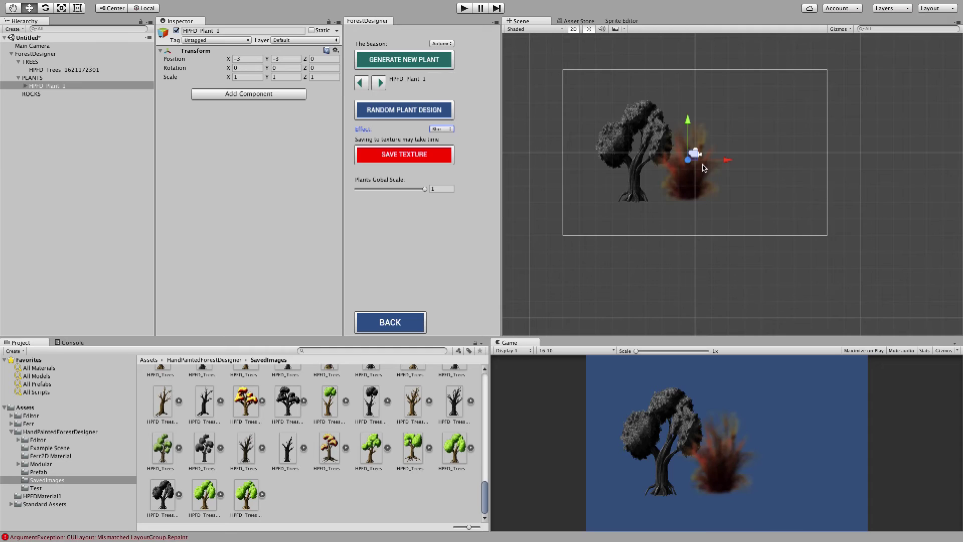
pyautogui.click(441, 129)
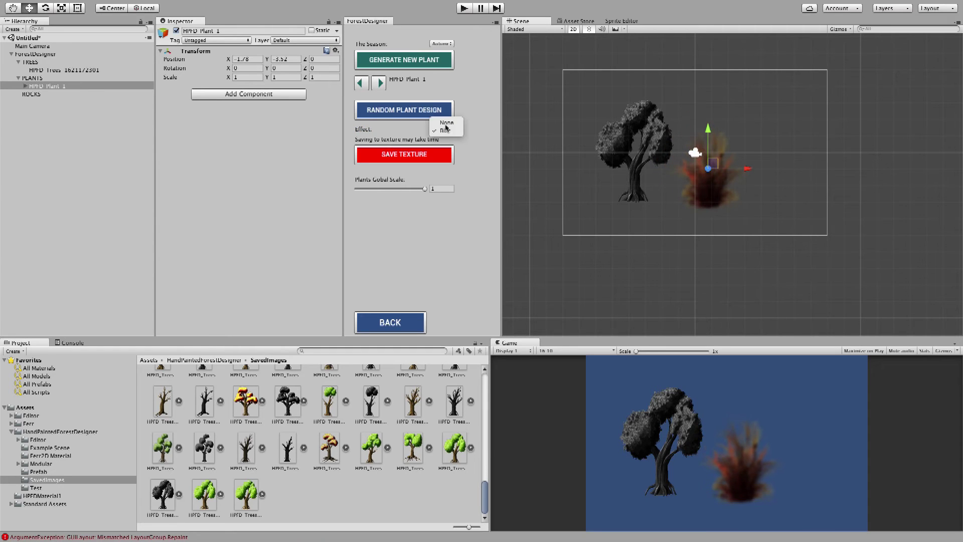
pyautogui.click(434, 120)
pyautogui.click(421, 115)
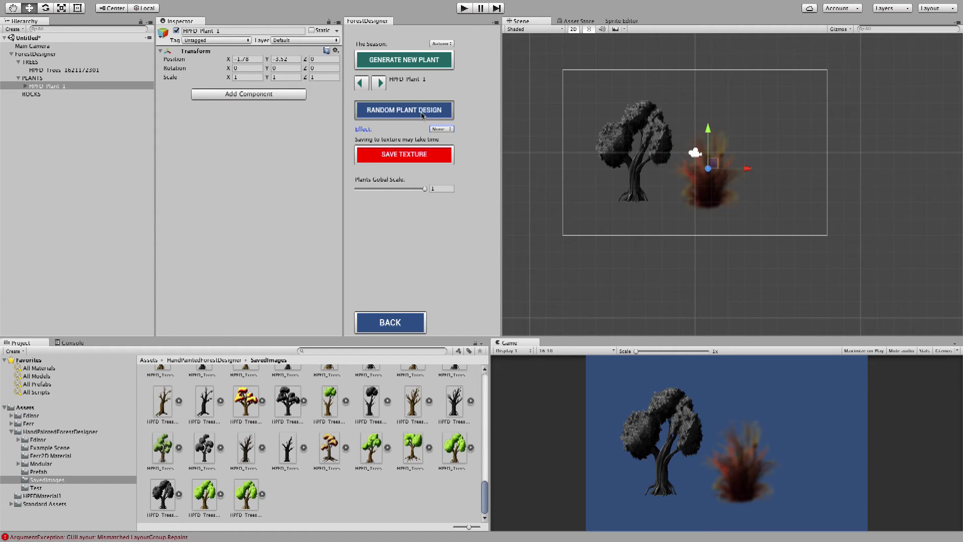
pyautogui.click(446, 44)
pyautogui.click(454, 28)
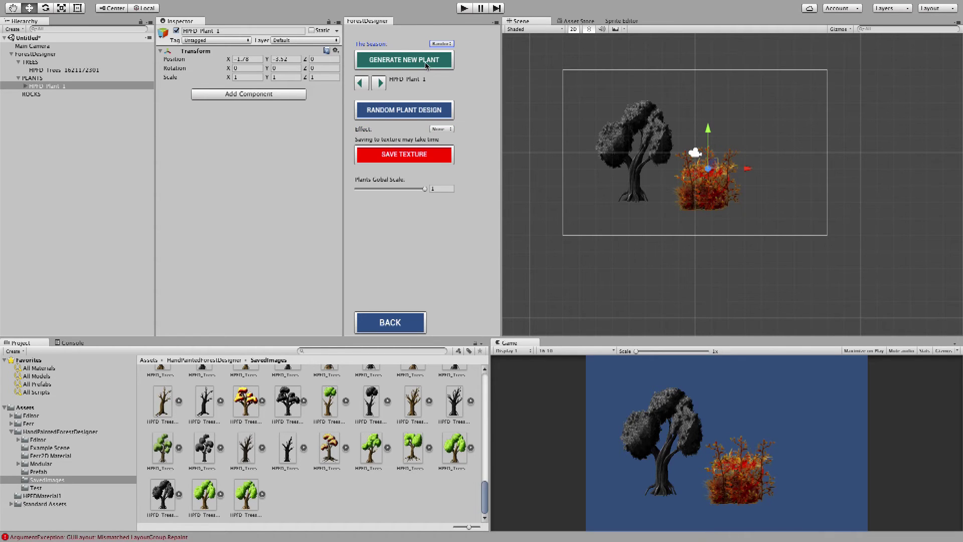
# Generate five more plants to extend the row beside the grey tree
pyautogui.click(426, 64)
pyautogui.click(427, 64)
pyautogui.click(427, 64)
pyautogui.click(428, 65)
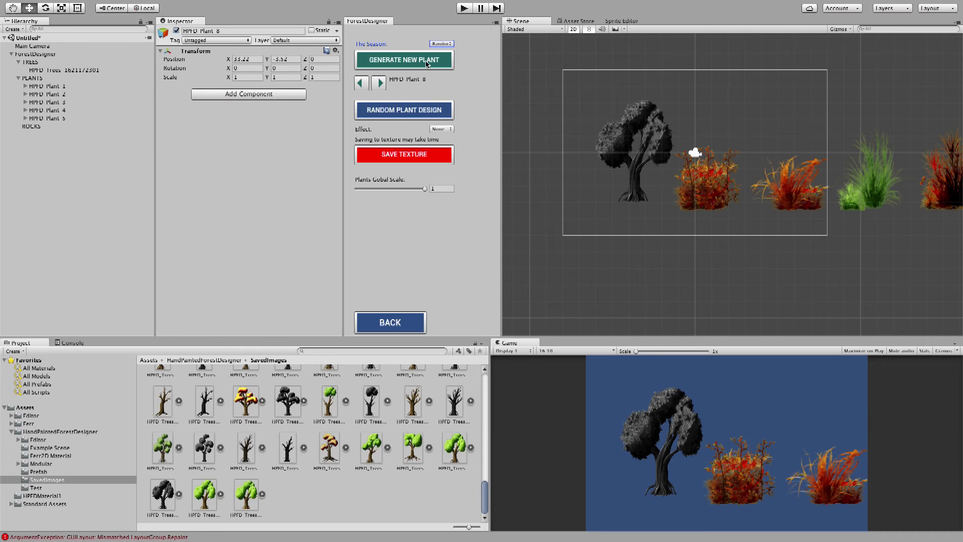
pyautogui.click(427, 64)
pyautogui.click(427, 64)
pyautogui.click(427, 64)
# Pan over the new plants and inspect the green grass plant in 3D perspective, then return to 2D
pyautogui.moveTo(938, 198); pyautogui.dragTo(411, 220, button='middle')
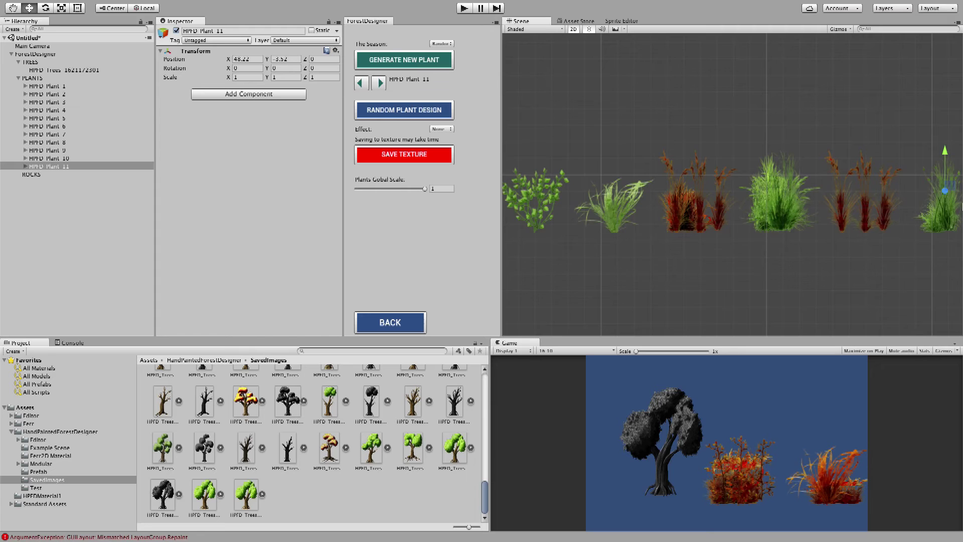
pyautogui.moveTo(582, 197); pyautogui.dragTo(803, 255, button='middle')
pyautogui.scroll(3, 736, 231)
pyautogui.click(737, 252)
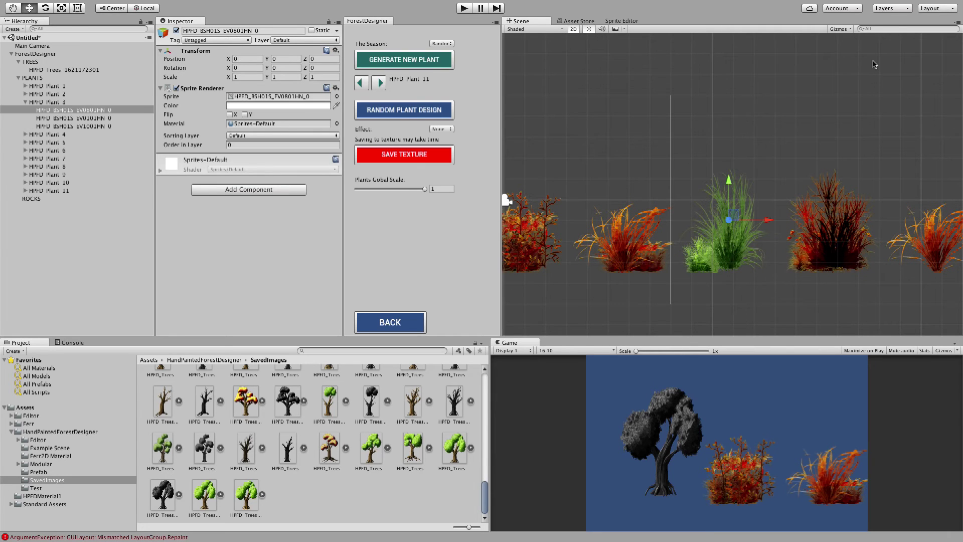
pyautogui.click(574, 29)
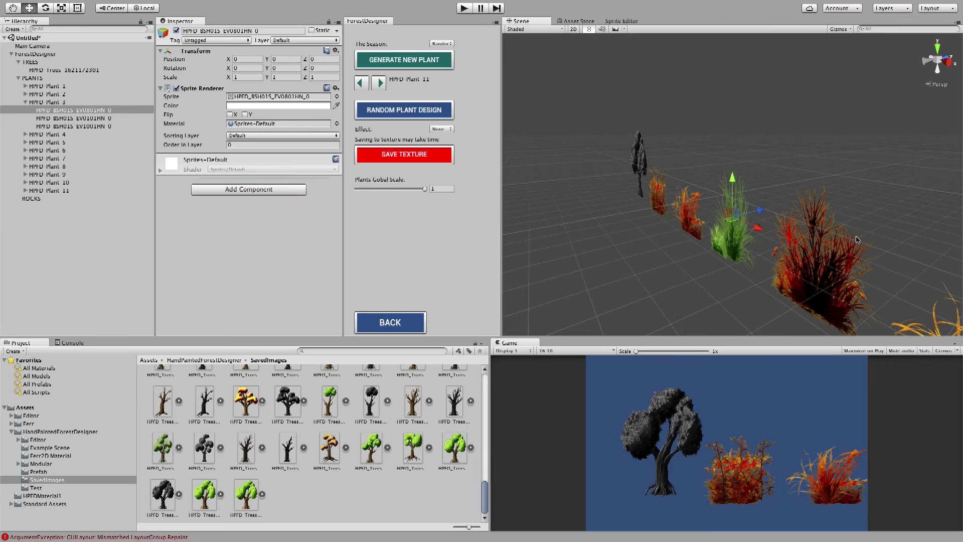
pyautogui.moveTo(857, 240); pyautogui.dragTo(885, 58, button='right')
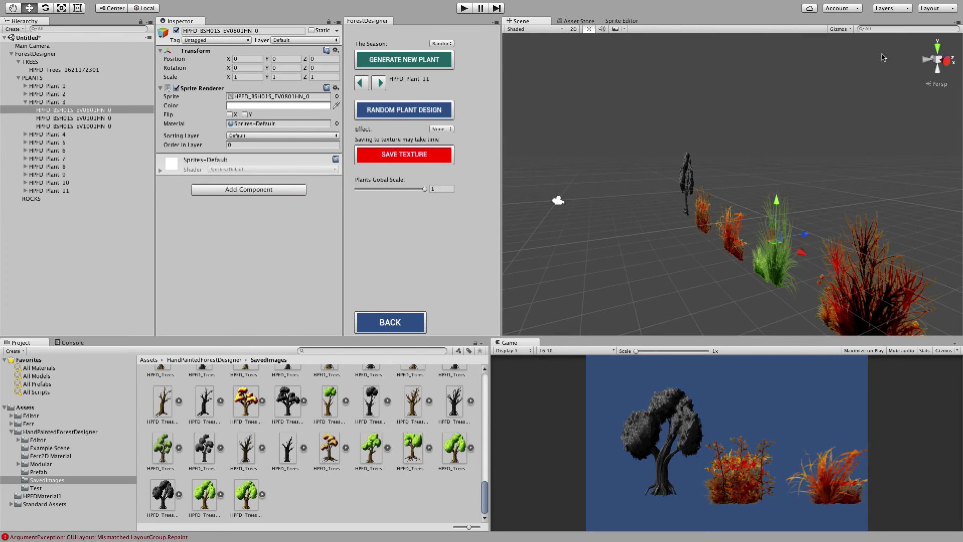
pyautogui.click(574, 28)
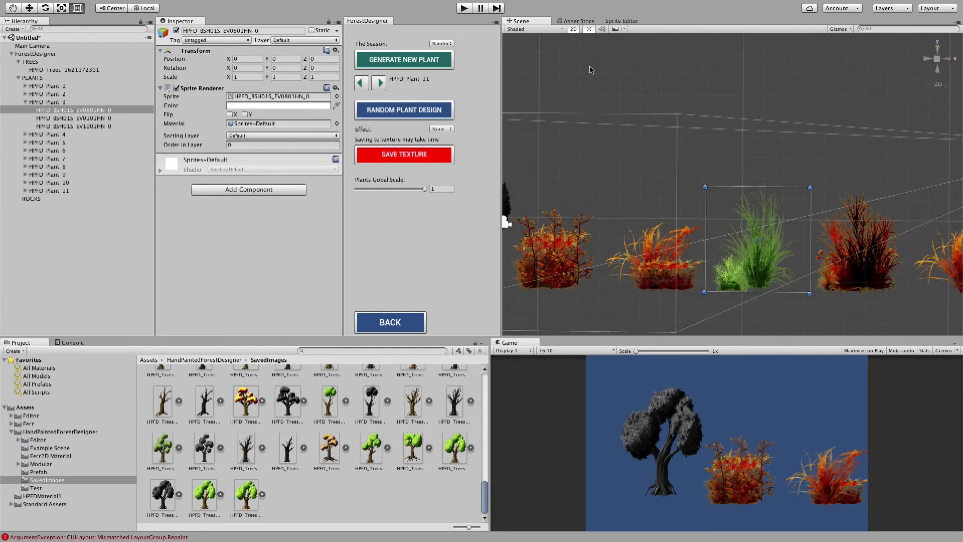
# Try lifting Plant 3's small green plant and tall grass sprites, then undo to keep their original spots
pyautogui.click(76, 119)
pyautogui.click(75, 111)
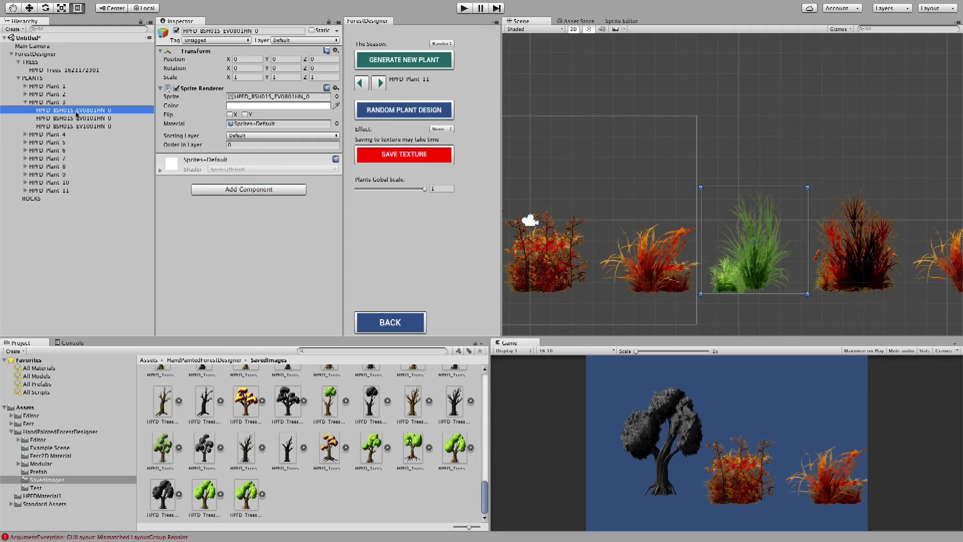
pyautogui.click(76, 119)
pyautogui.click(78, 126)
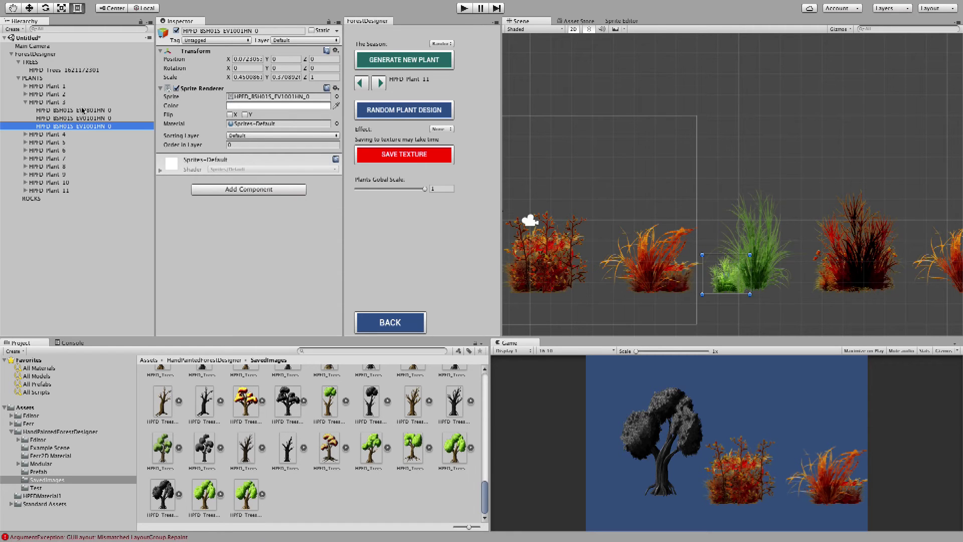
pyautogui.click(82, 111)
pyautogui.click(85, 118)
pyautogui.click(87, 126)
pyautogui.moveTo(738, 285); pyautogui.dragTo(747, 158)
pyautogui.moveTo(761, 261); pyautogui.dragTo(784, 208)
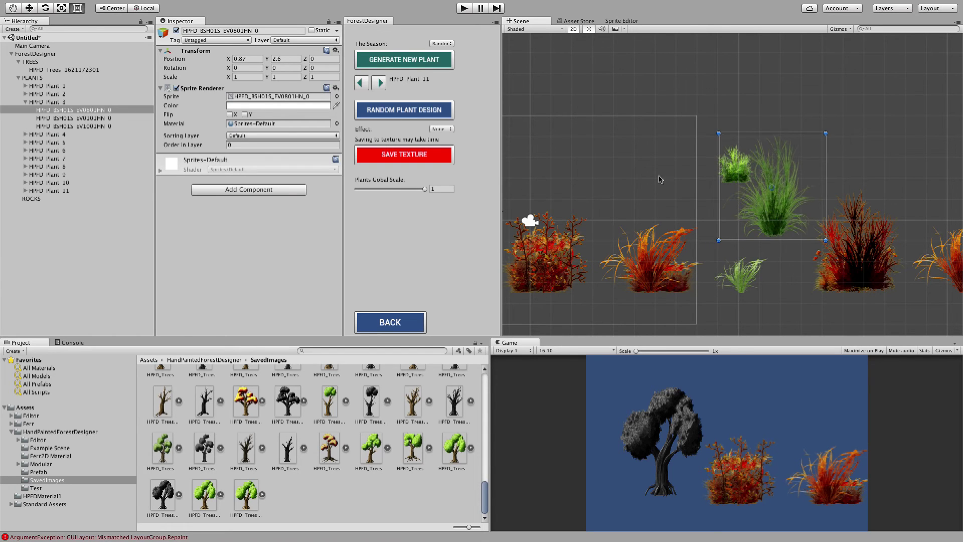
pyautogui.hotkey('ctrl', 'z')
pyautogui.hotkey('ctrl', 'z')
pyautogui.hotkey('ctrl', 'z')
pyautogui.hotkey('ctrl', 'z')
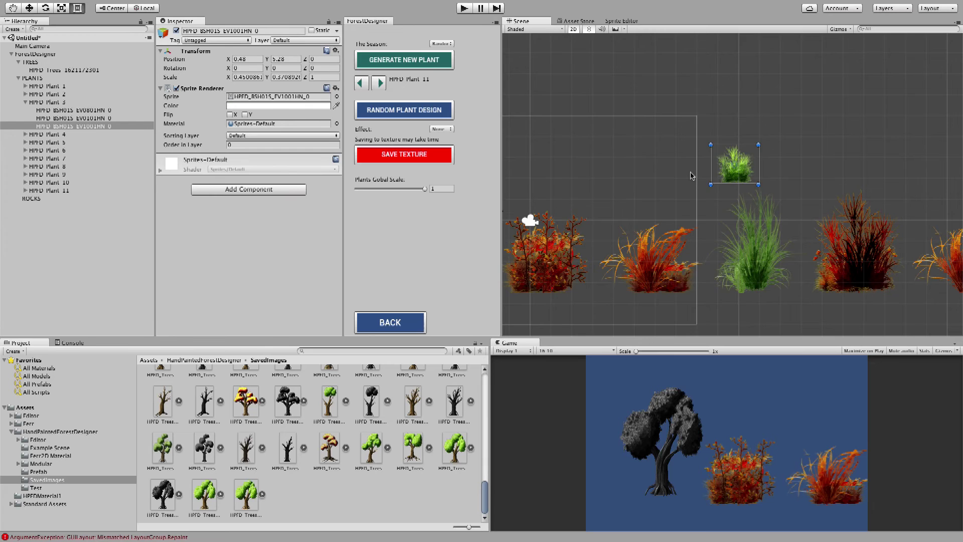
# Pan the Scene view from the dark tree across to the plants further right
pyautogui.moveTo(617, 277); pyautogui.dragTo(729, 261, button='middle')
pyautogui.moveTo(794, 204); pyautogui.dragTo(498, 196, button='middle')
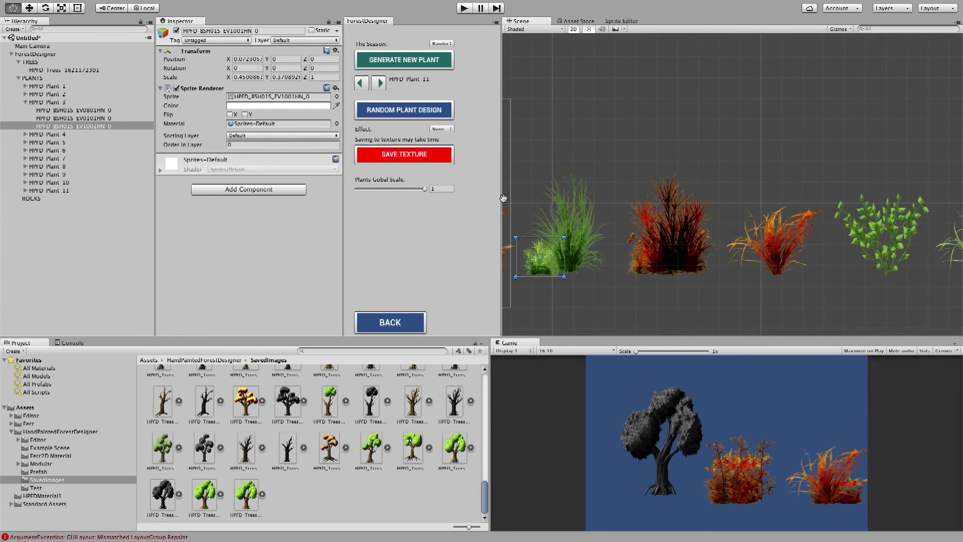
pyautogui.scroll(-3, 651, 167)
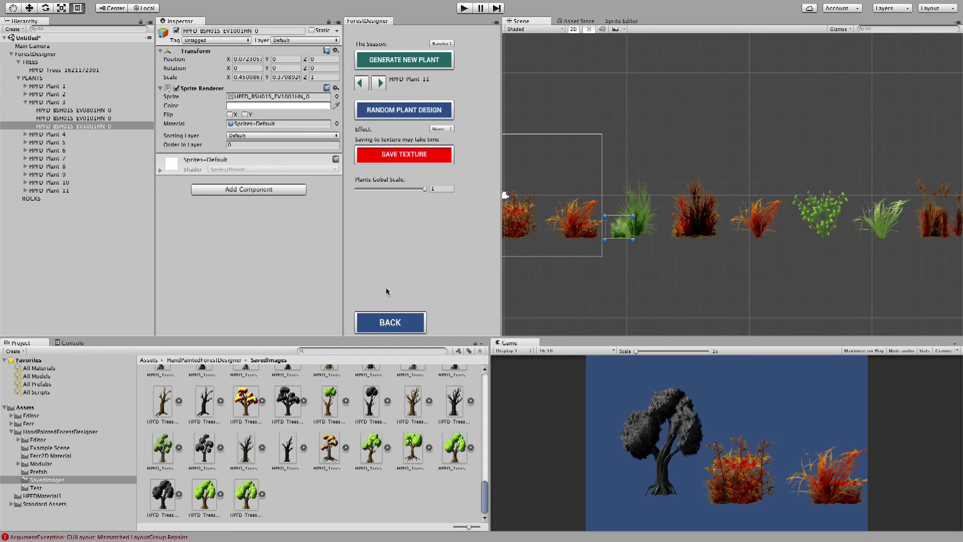
# Open the rock generator, create four rock groups and randomize the rock design twice
pyautogui.click(391, 323)
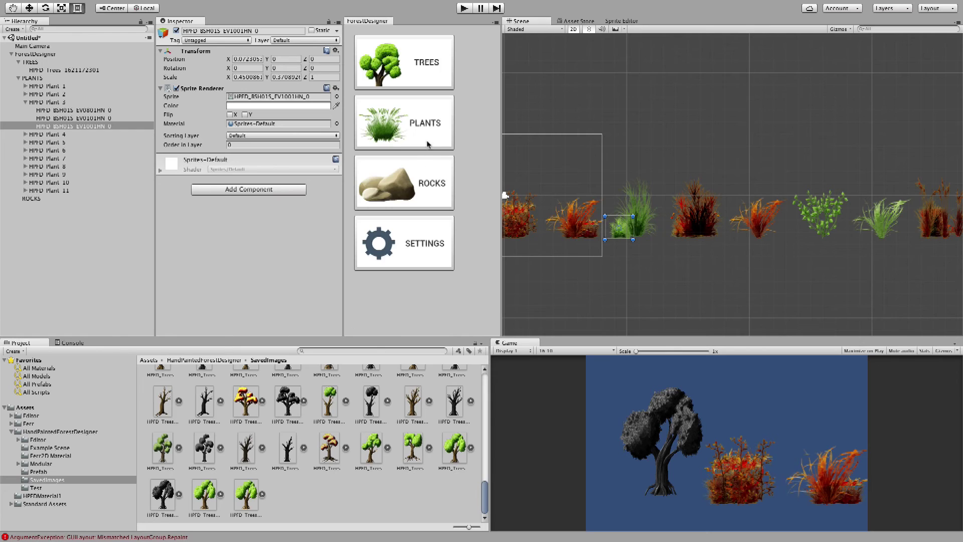
pyautogui.click(434, 178)
pyautogui.click(418, 51)
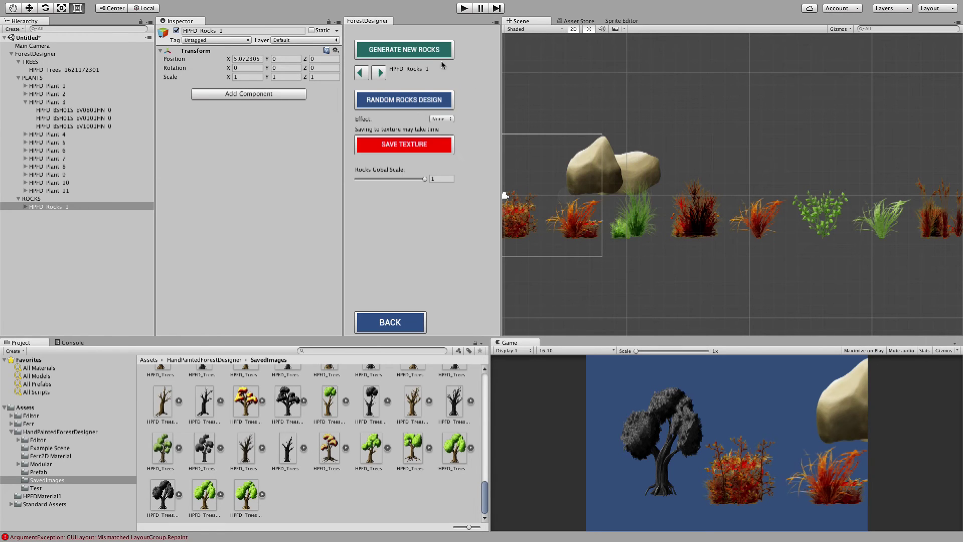
pyautogui.scroll(3, 592, 143)
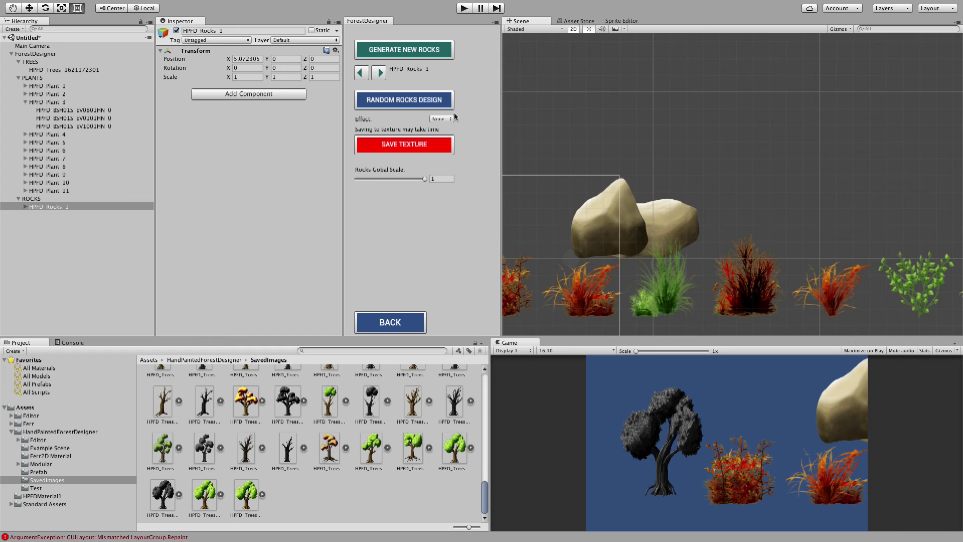
pyautogui.click(409, 52)
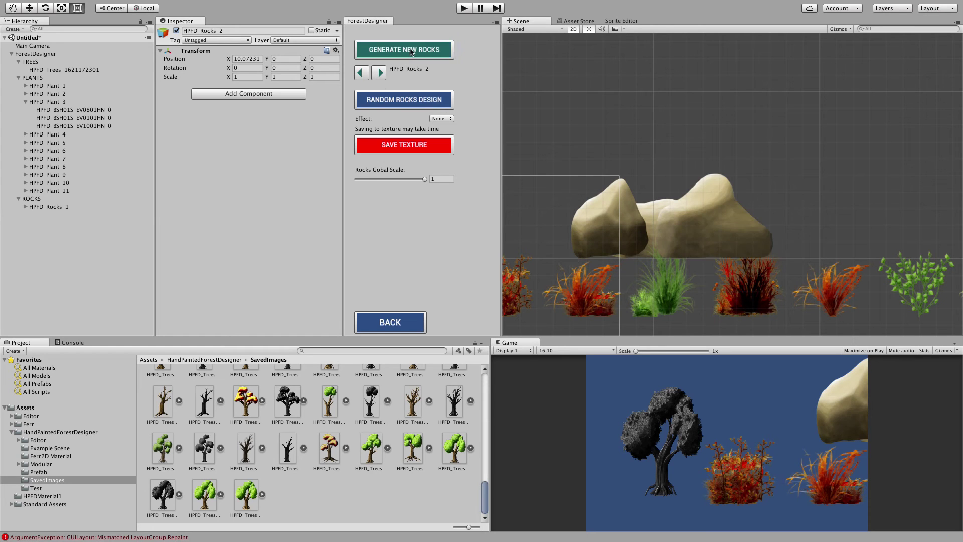
pyautogui.click(410, 52)
pyautogui.click(412, 53)
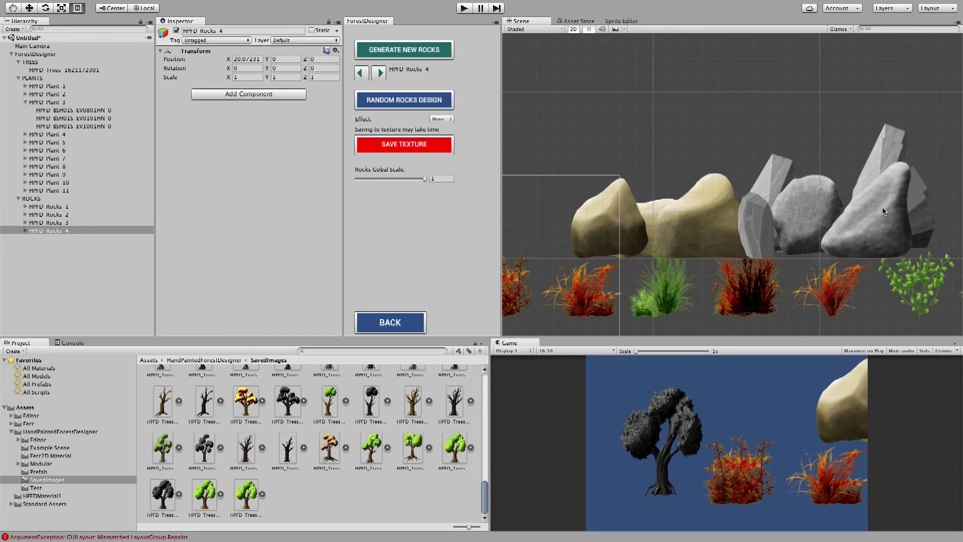
pyautogui.click(407, 103)
pyautogui.click(406, 107)
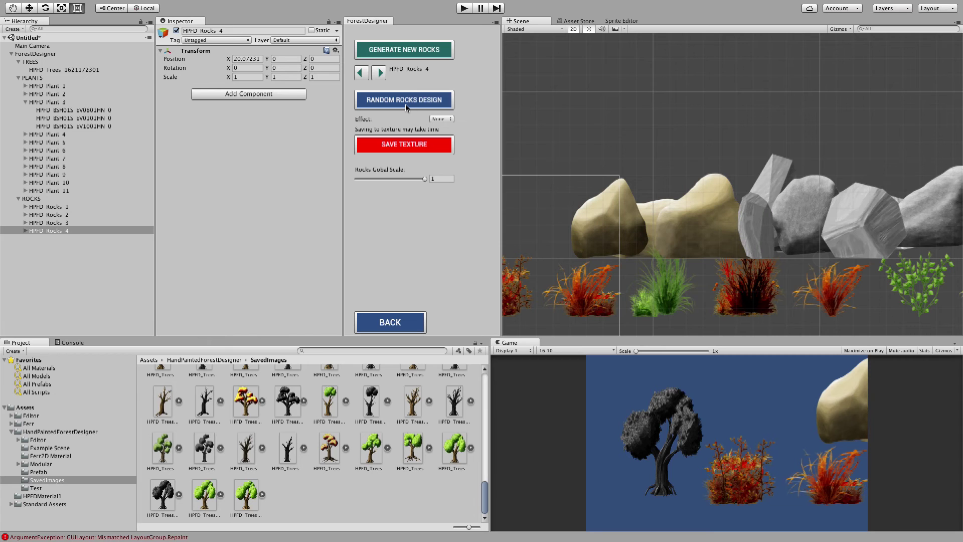
# Review the row of rocks, add a fifth rock group and select the newest rocks
pyautogui.moveTo(880, 217); pyautogui.dragTo(787, 238, button='middle')
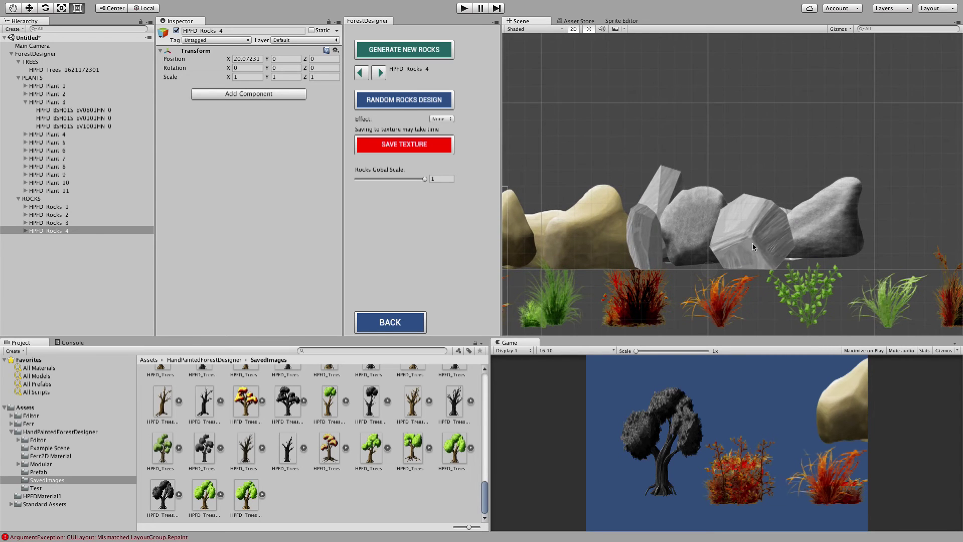
pyautogui.scroll(3, 790, 220)
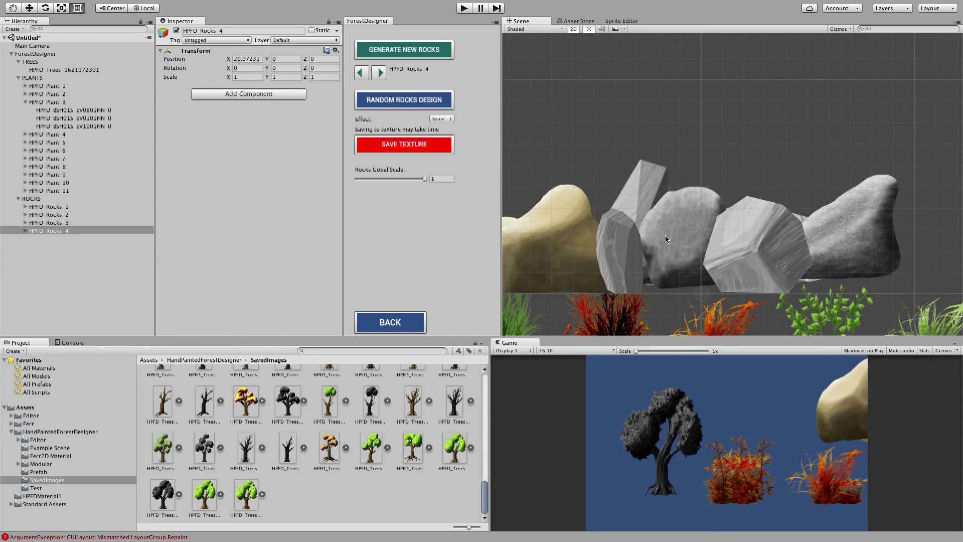
pyautogui.moveTo(730, 235); pyautogui.dragTo(770, 235, button='middle')
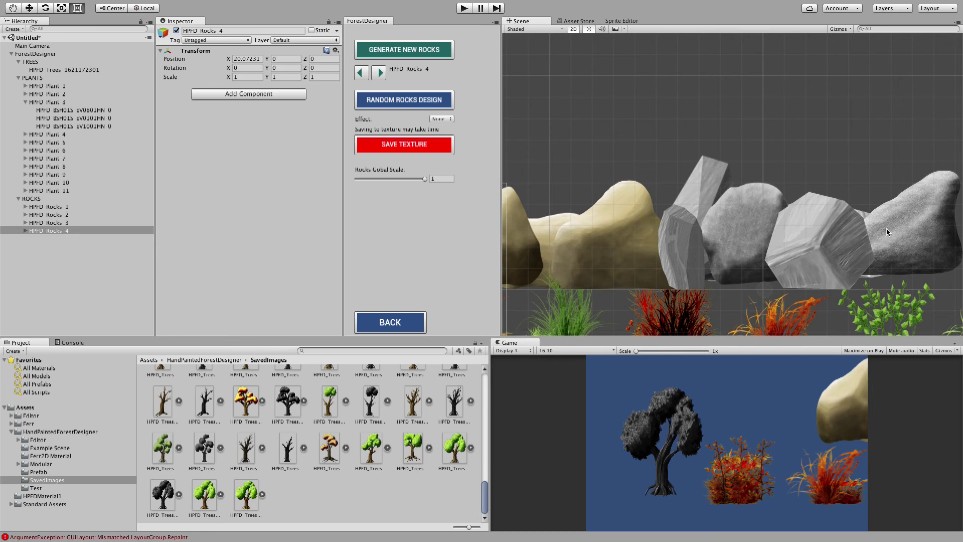
pyautogui.moveTo(864, 226); pyautogui.dragTo(757, 232, button='middle')
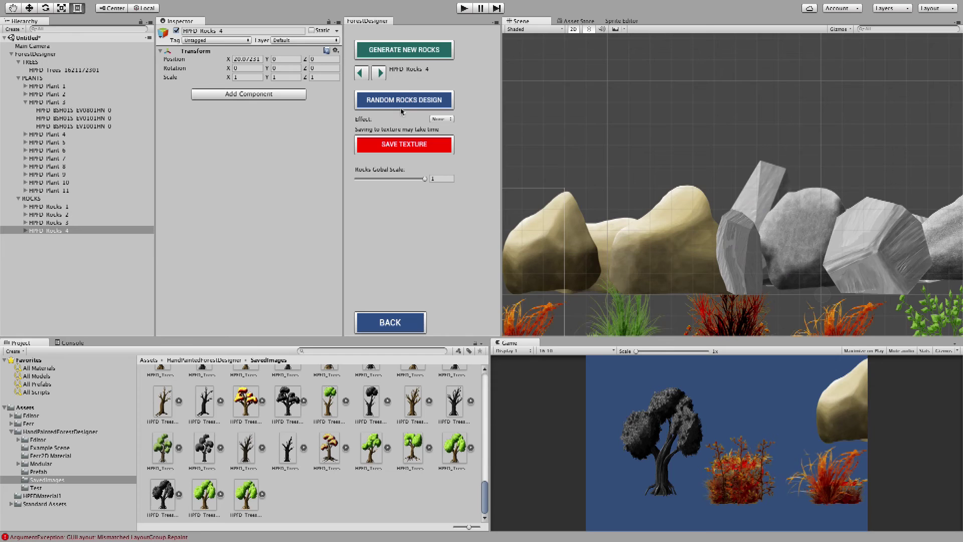
pyautogui.click(407, 55)
pyautogui.moveTo(817, 184); pyautogui.dragTo(735, 203, button='middle')
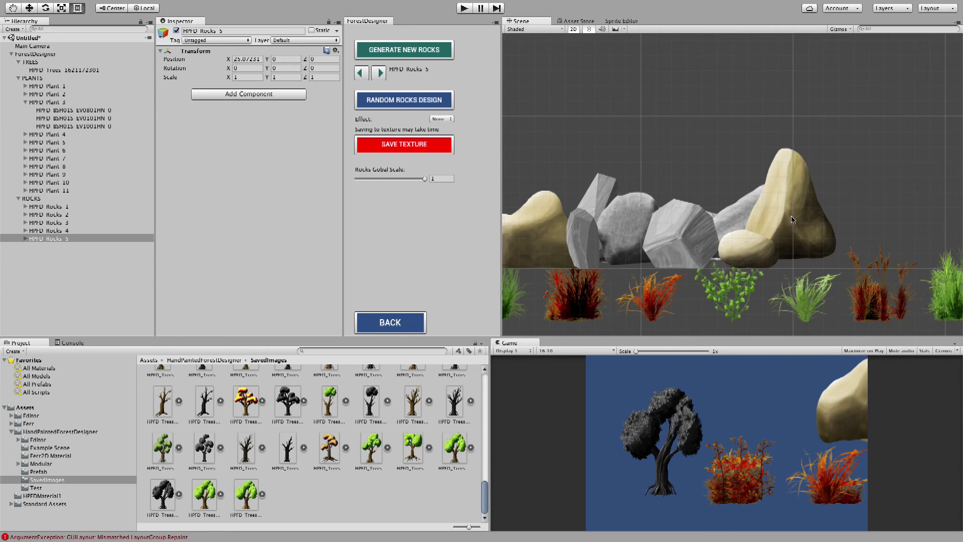
pyautogui.click(786, 211)
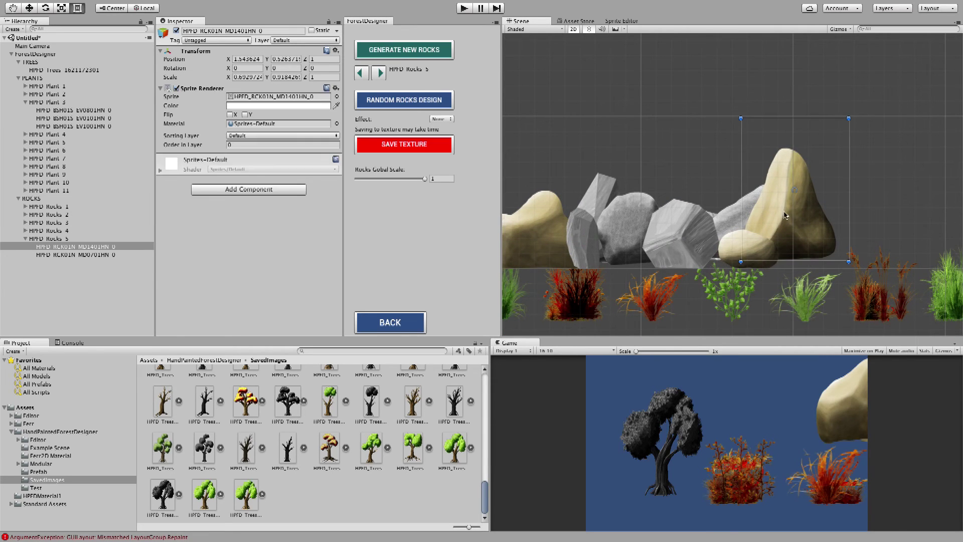
pyautogui.click(732, 249)
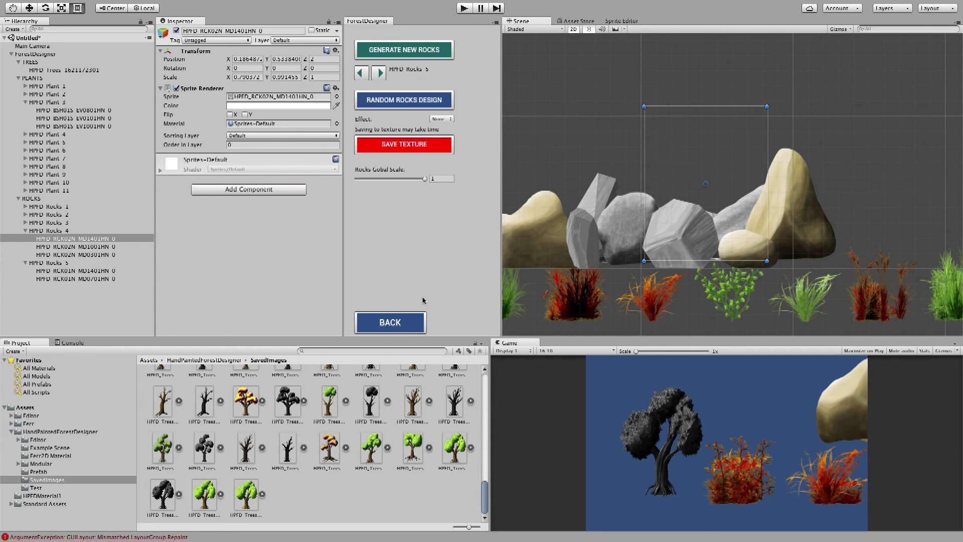
# Set the rock effect to Blur, regenerate the rock design, and return to the main menu
pyautogui.click(441, 119)
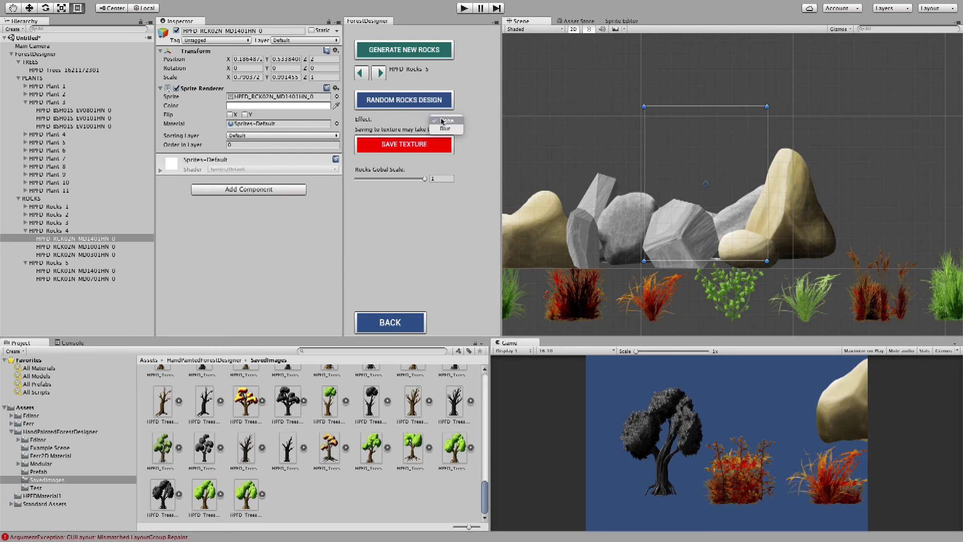
pyautogui.click(441, 127)
pyautogui.click(418, 103)
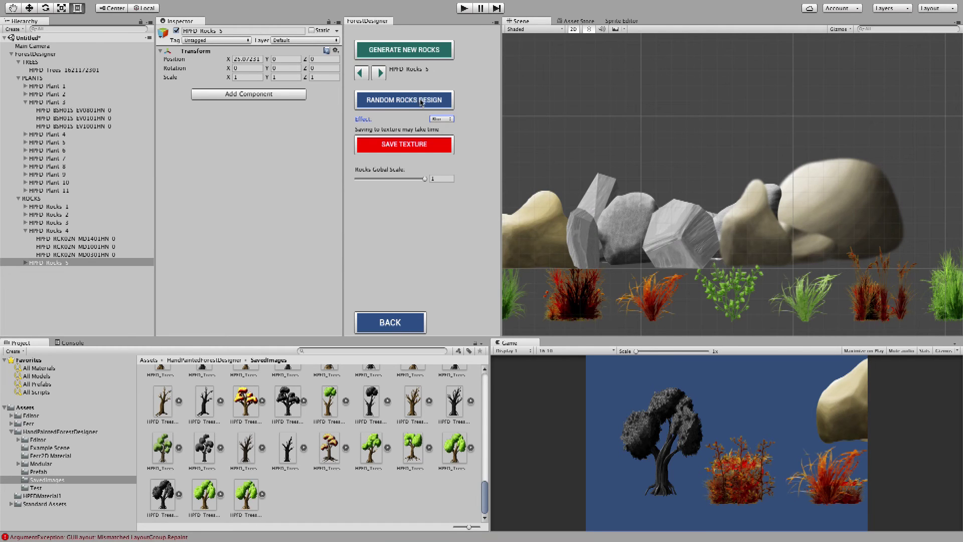
pyautogui.click(409, 326)
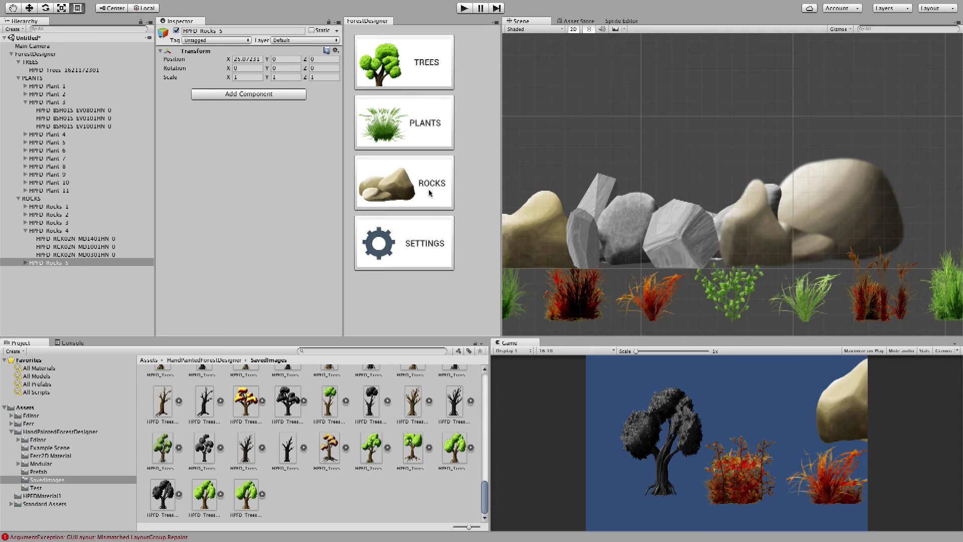
# Create a Decorative 2D Terrain via GameObject > Create Ferr2D Terrain
pyautogui.click(415, 73)
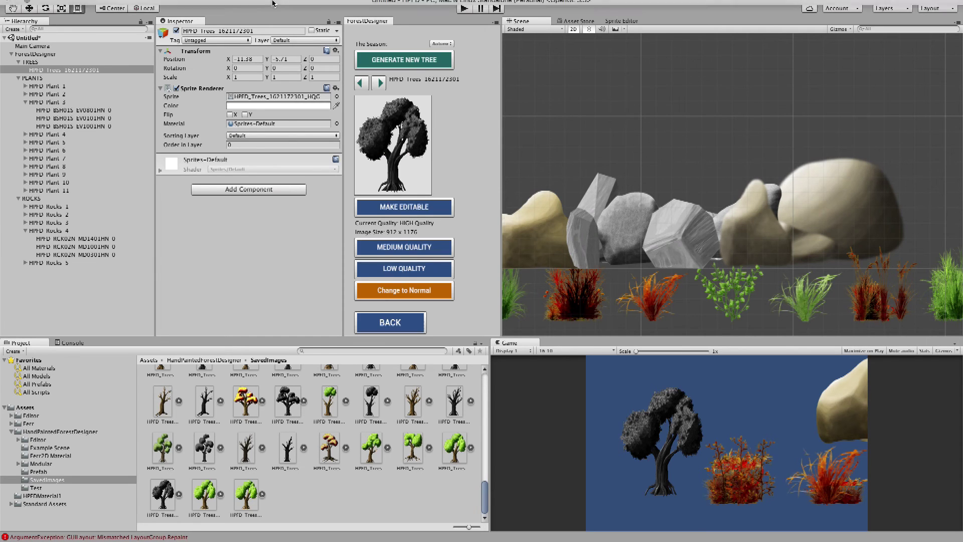
pyautogui.moveTo(206, 3)
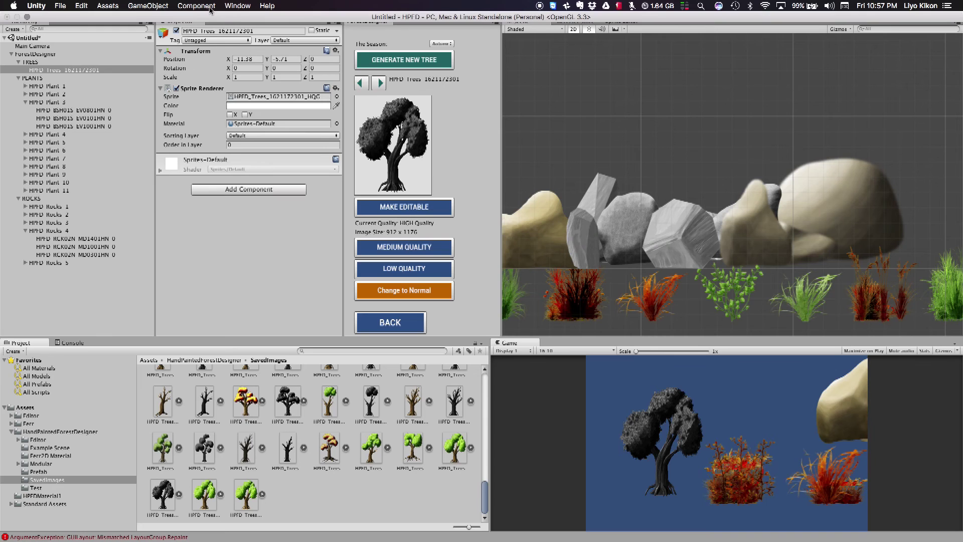
pyautogui.click(204, 4)
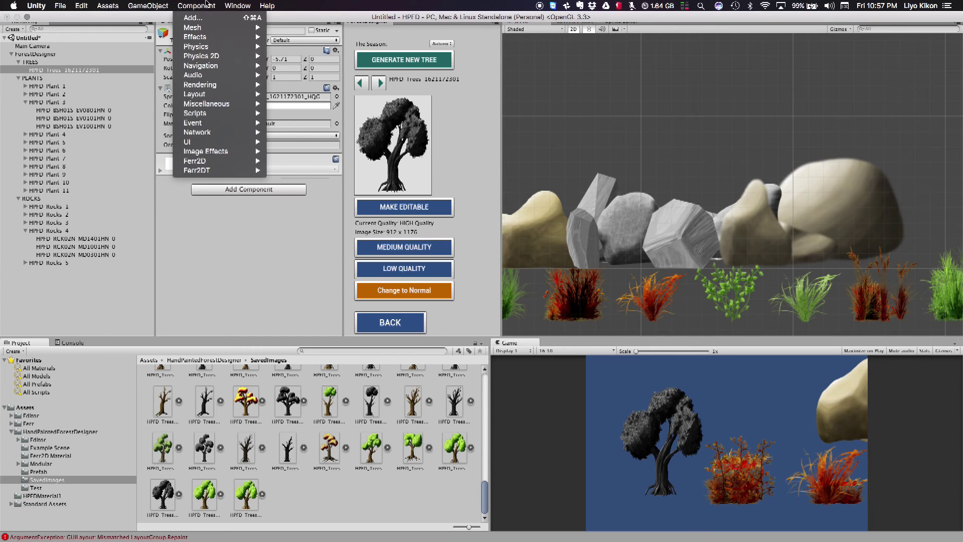
pyautogui.moveTo(145, 4)
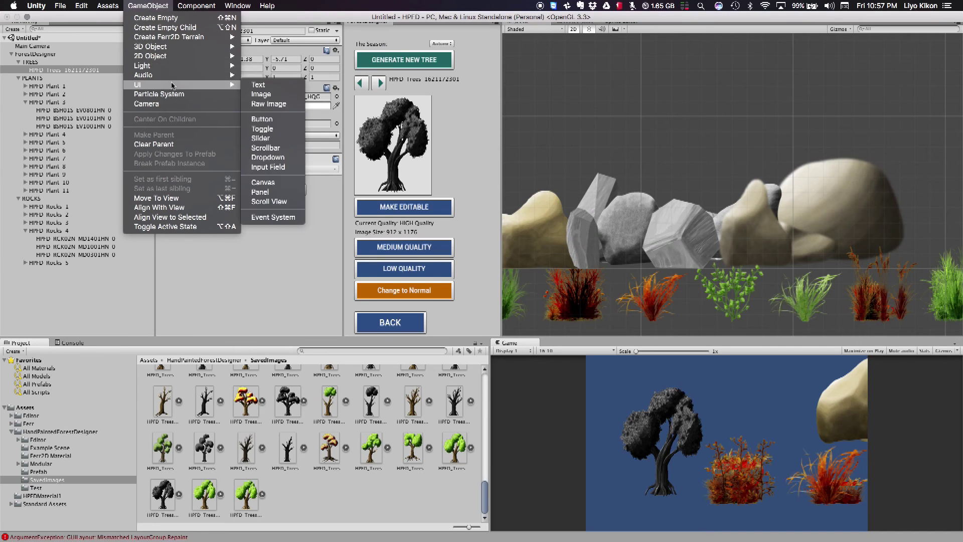
pyautogui.moveTo(181, 39)
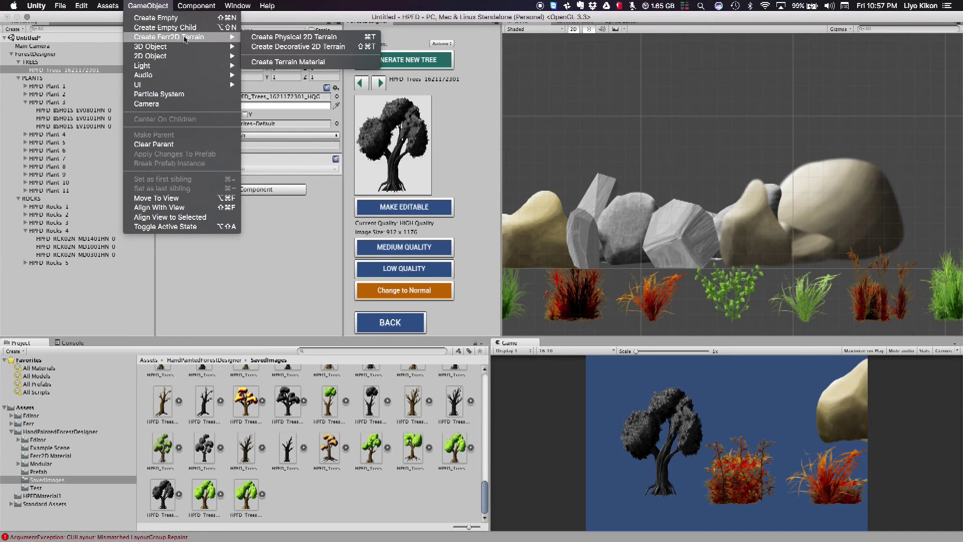
pyautogui.click(308, 47)
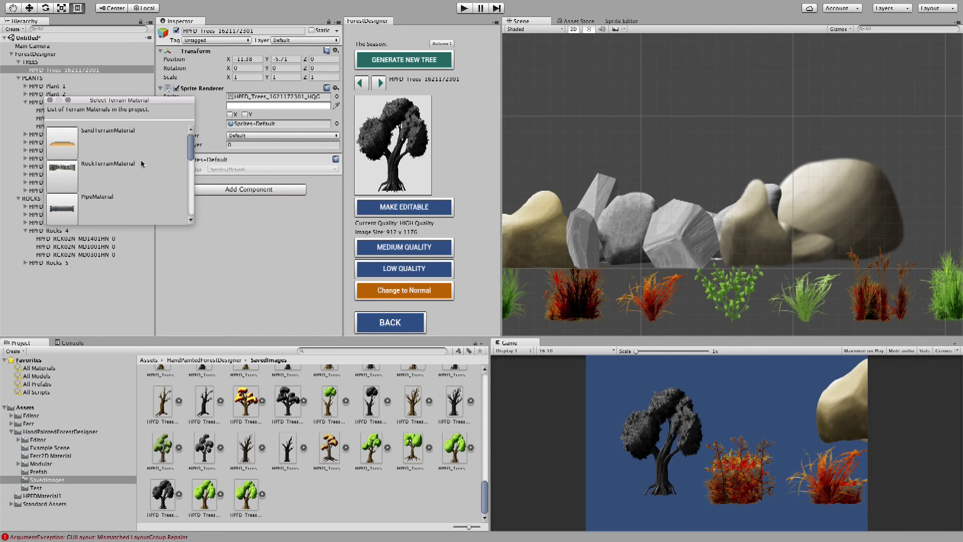
# Give the terrain the Summer material and slant its left end down over the rocks
pyautogui.scroll(-5, 144, 171)
pyautogui.scroll(-2, 143, 171)
pyautogui.click(65, 176)
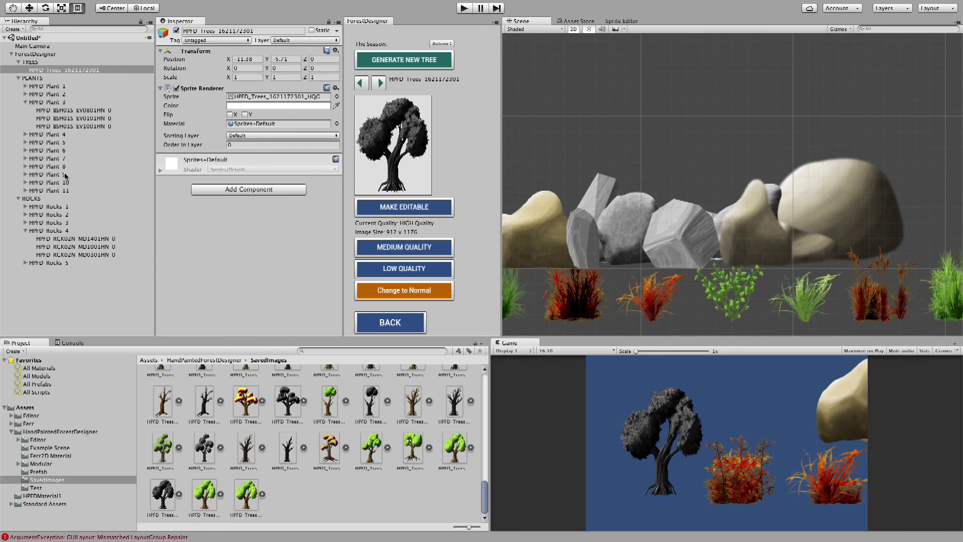
pyautogui.moveTo(641, 140); pyautogui.dragTo(552, 160)
# Undo back to the diagonal slope, then drag the path points to flatten the grassy ground strip
pyautogui.scroll(-5, 772, 173)
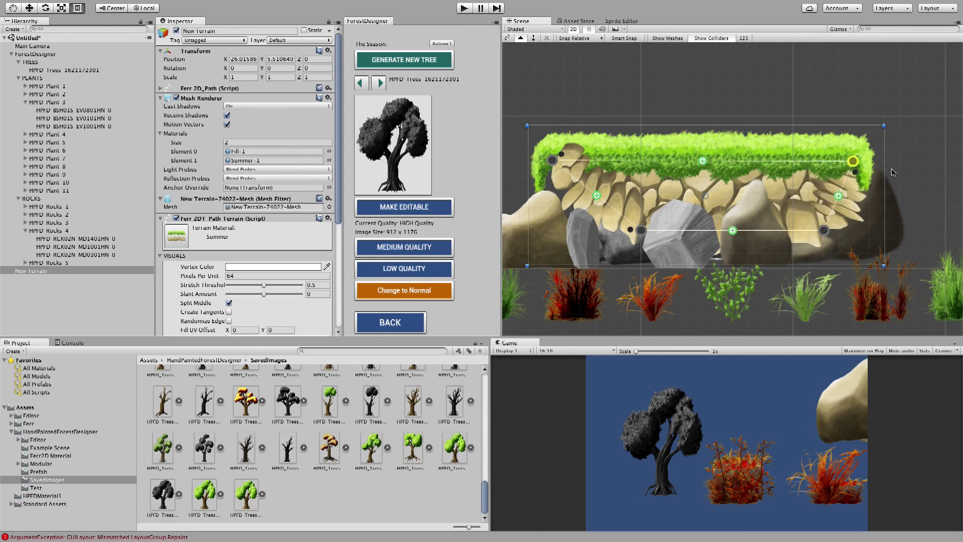
pyautogui.hotkey('ctrl', 'z')
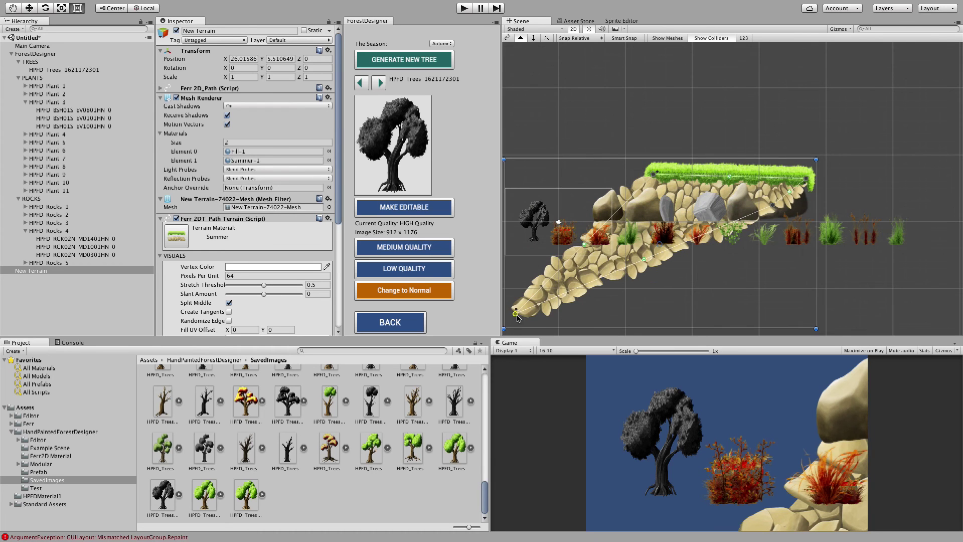
pyautogui.hotkey('ctrl', 'z')
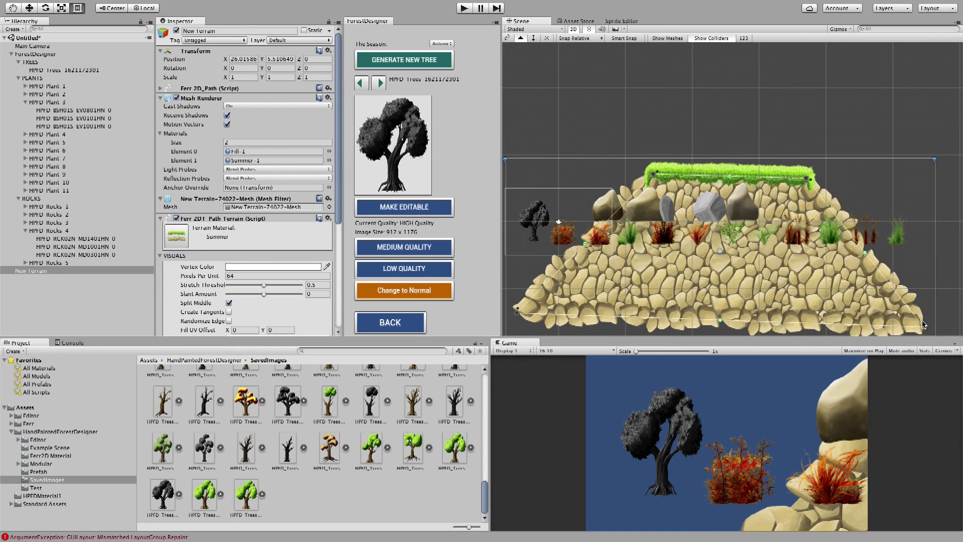
pyautogui.hotkey('ctrl', 'z')
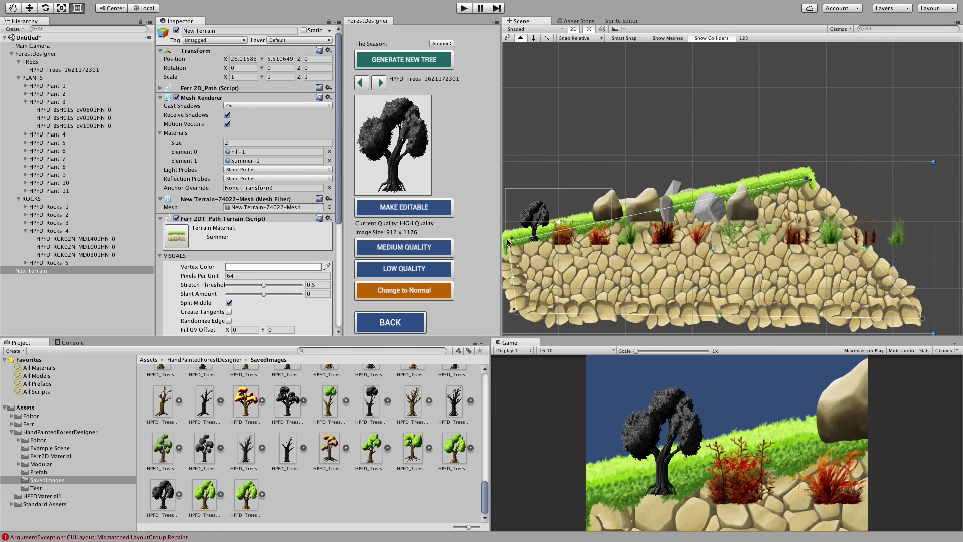
pyautogui.moveTo(807, 180); pyautogui.dragTo(956, 255)
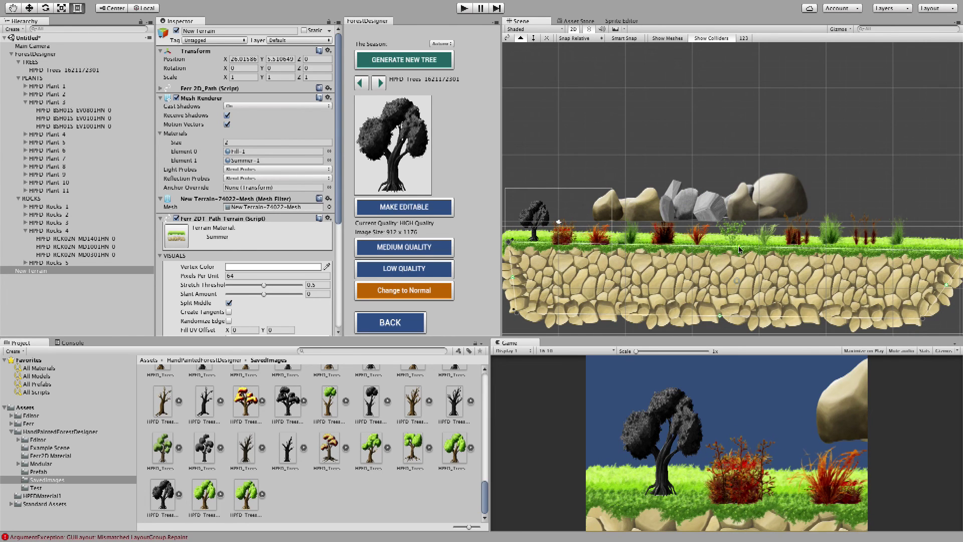
pyautogui.moveTo(742, 249); pyautogui.dragTo(650, 247)
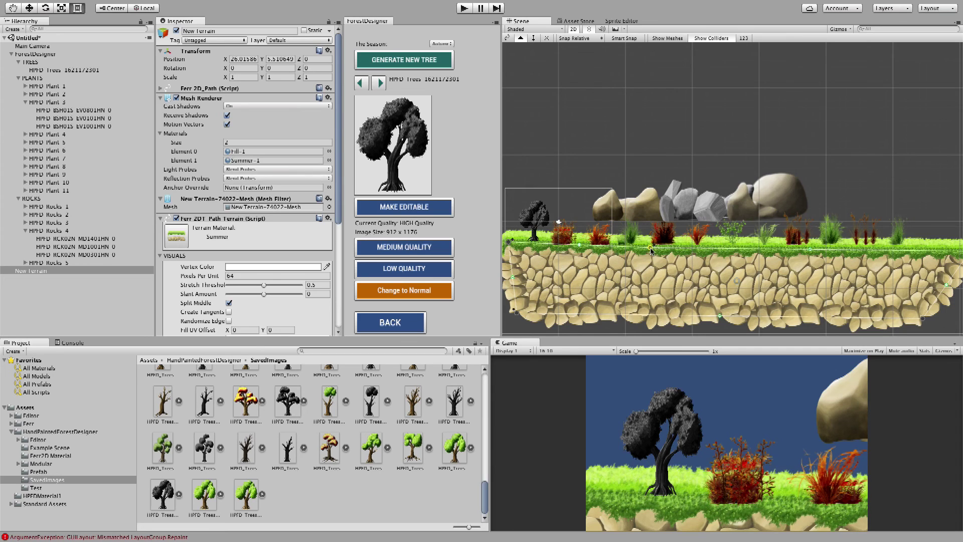
pyautogui.moveTo(509, 242); pyautogui.dragTo(515, 252)
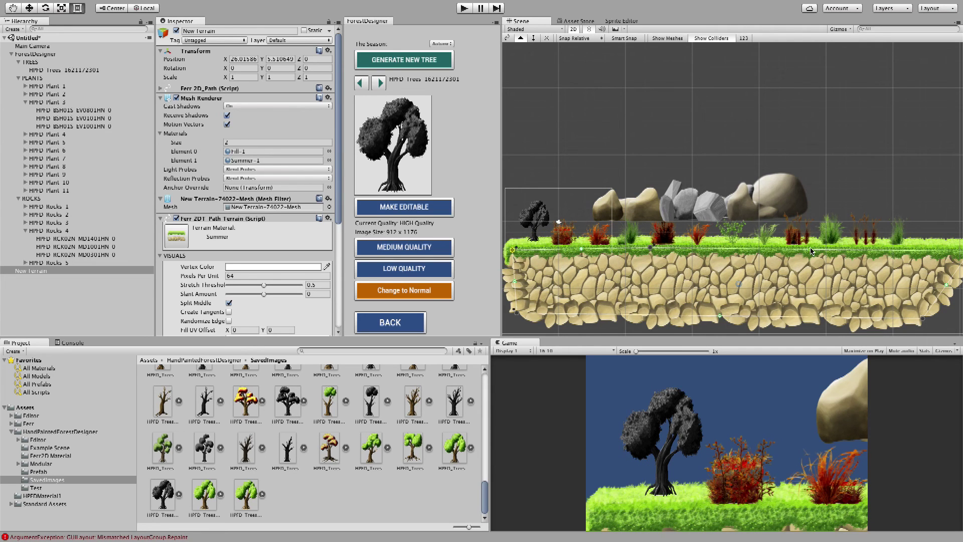
pyautogui.moveTo(812, 252); pyautogui.dragTo(790, 251)
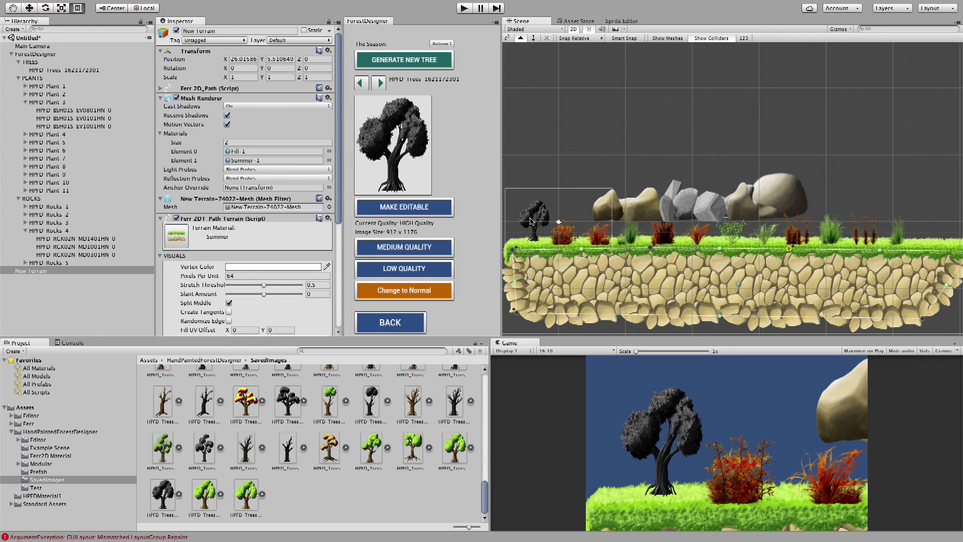
# Zoom onto the dark tree, use MAKE EDITABLE to restore its colour, and select it
pyautogui.scroll(3, 542, 181)
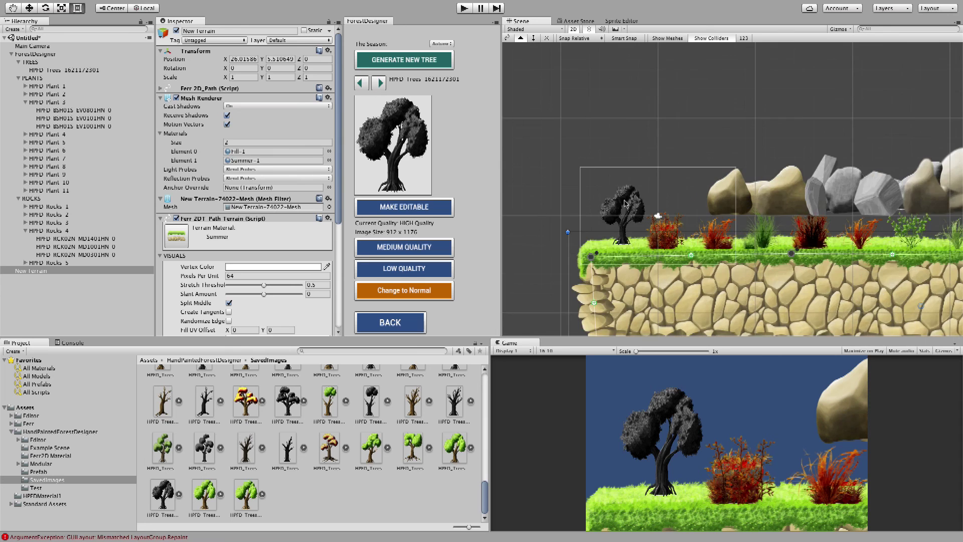
pyautogui.scroll(5, 627, 203)
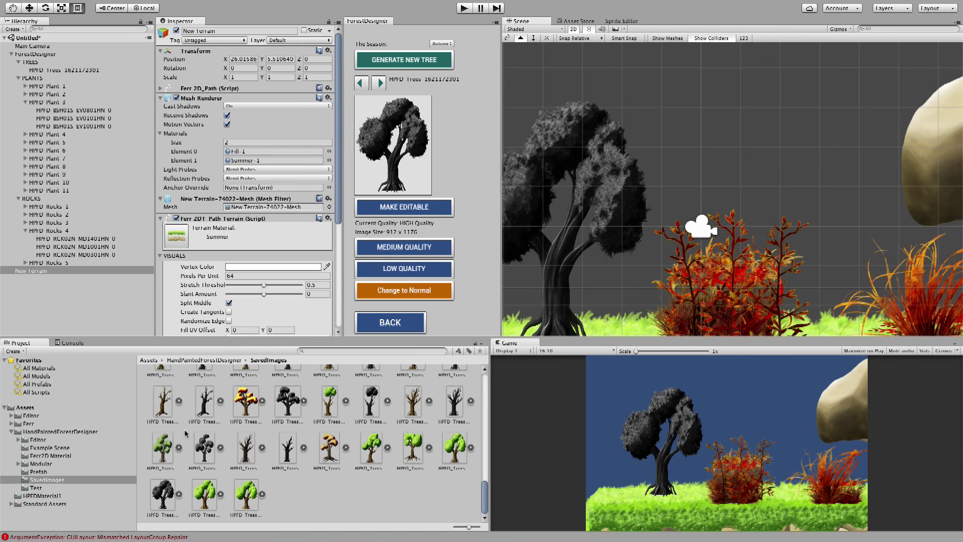
pyautogui.scroll(2, 677, 236)
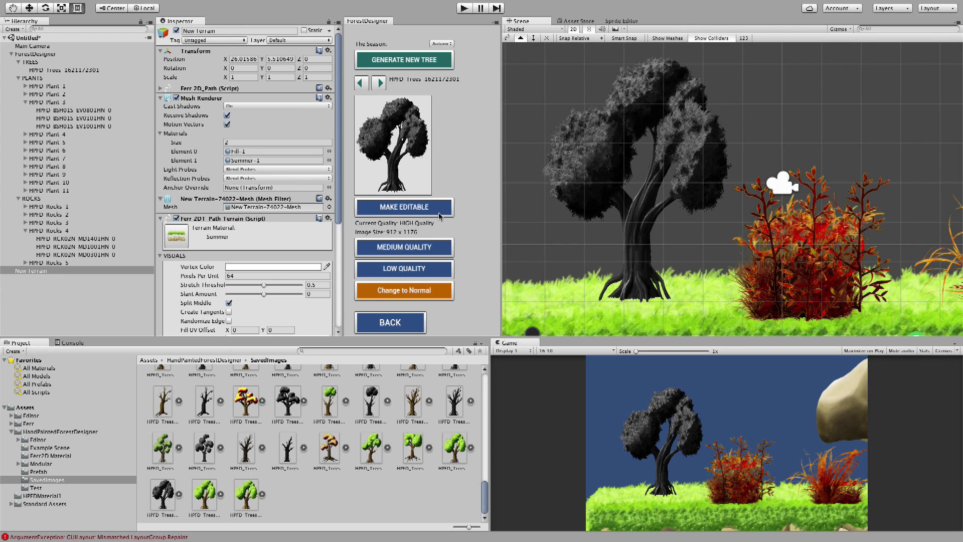
pyautogui.click(439, 216)
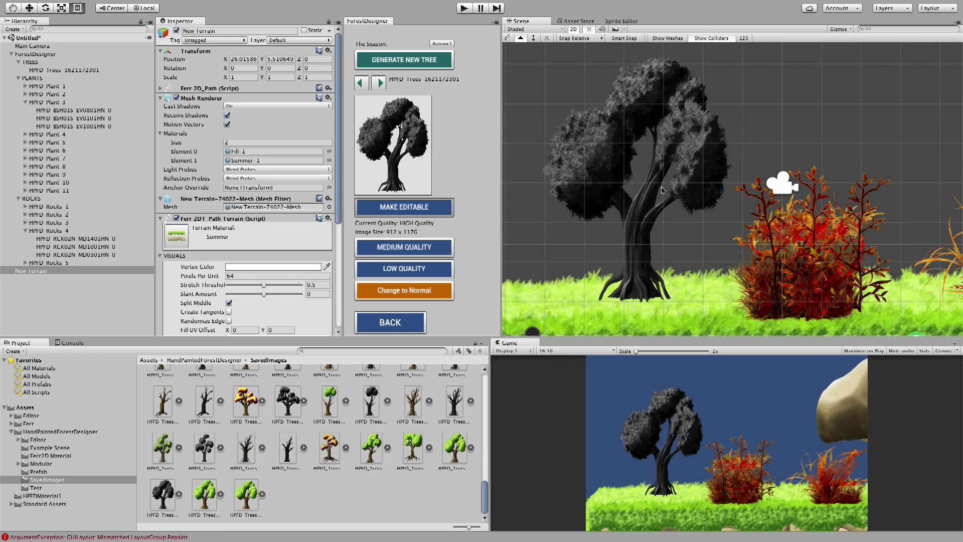
pyautogui.click(646, 160)
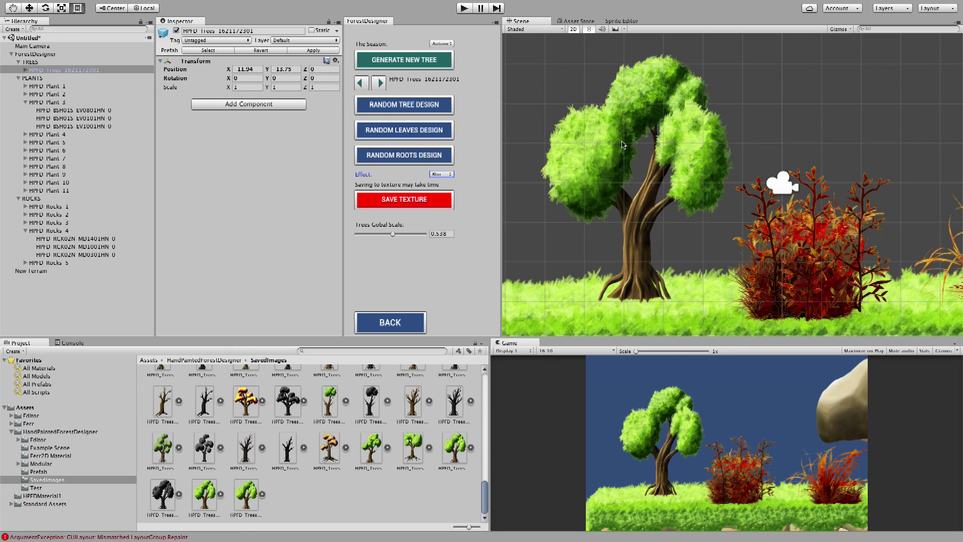
# Set the tree's Effect to None, regenerate its roots several times and randomize its leaves
pyautogui.click(417, 161)
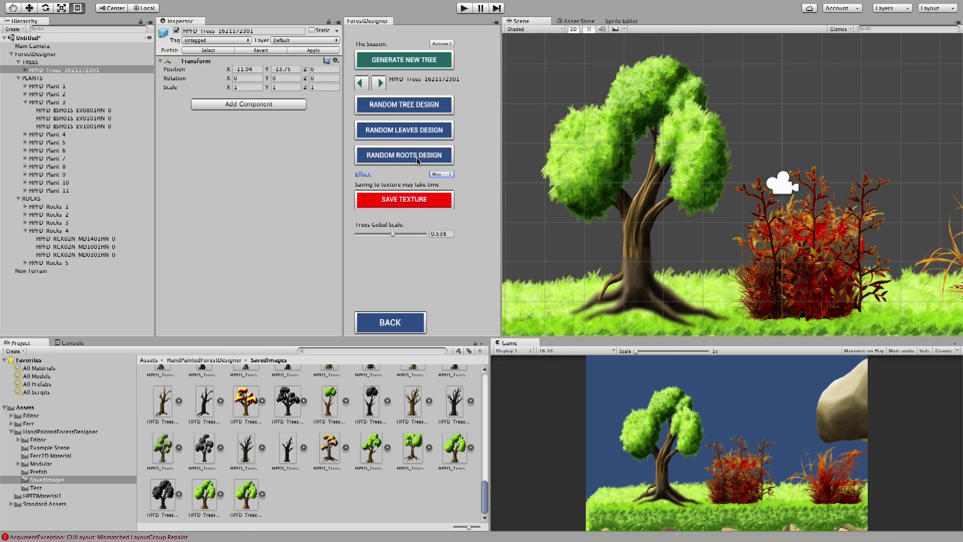
pyautogui.click(439, 175)
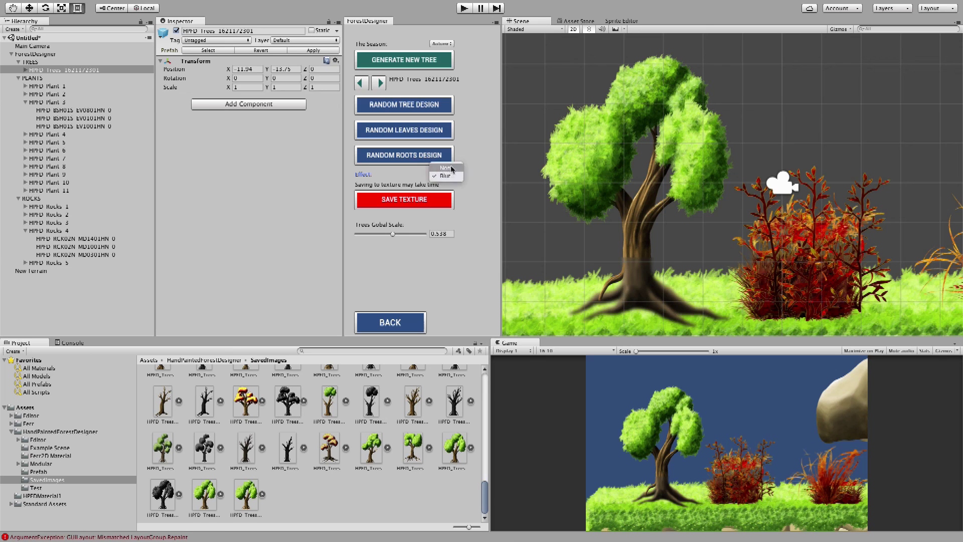
pyautogui.click(451, 168)
pyautogui.click(427, 161)
pyautogui.click(427, 161)
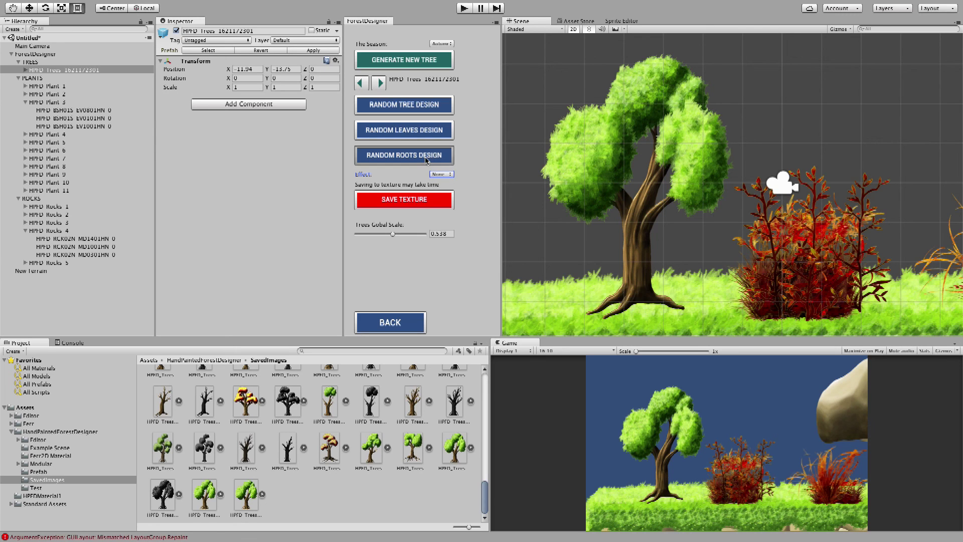
pyautogui.click(427, 160)
pyautogui.click(427, 160)
pyautogui.click(427, 161)
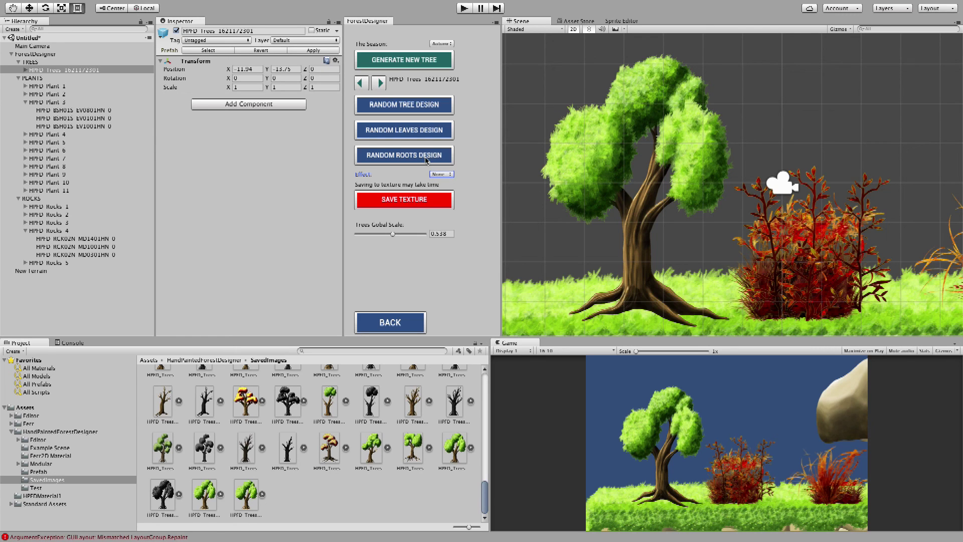
pyautogui.click(406, 132)
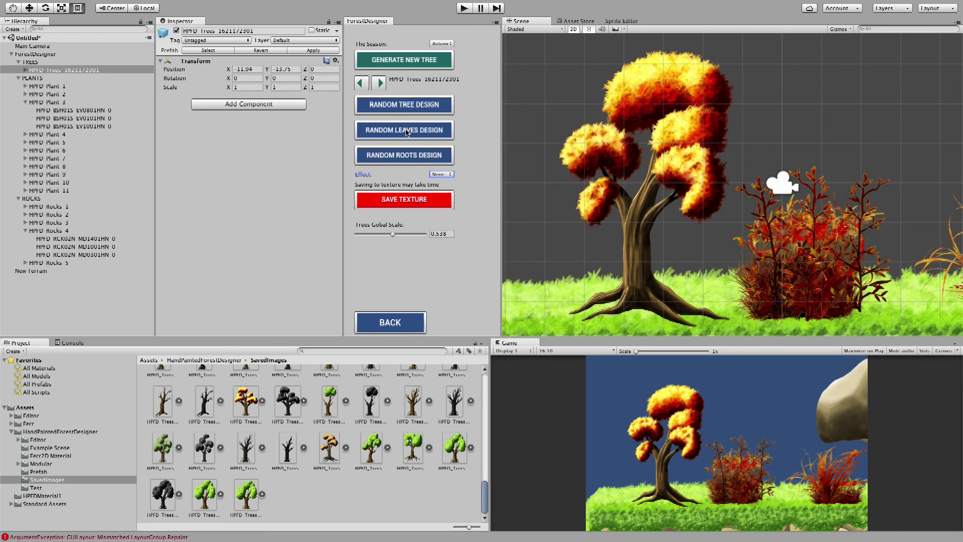
# Switch the season to Summer and regenerate the tree design until it is leafy green
pyautogui.click(451, 44)
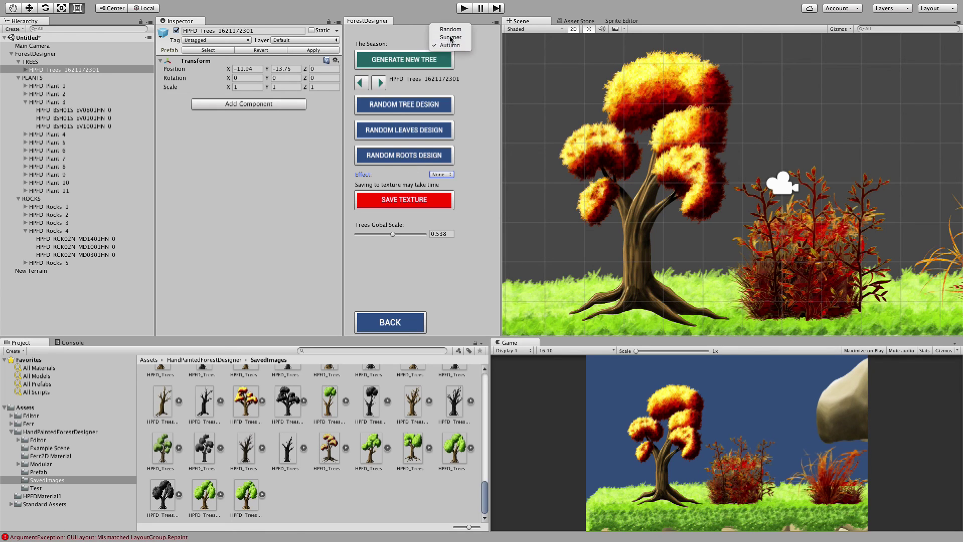
pyautogui.click(449, 35)
pyautogui.click(415, 108)
pyautogui.click(414, 108)
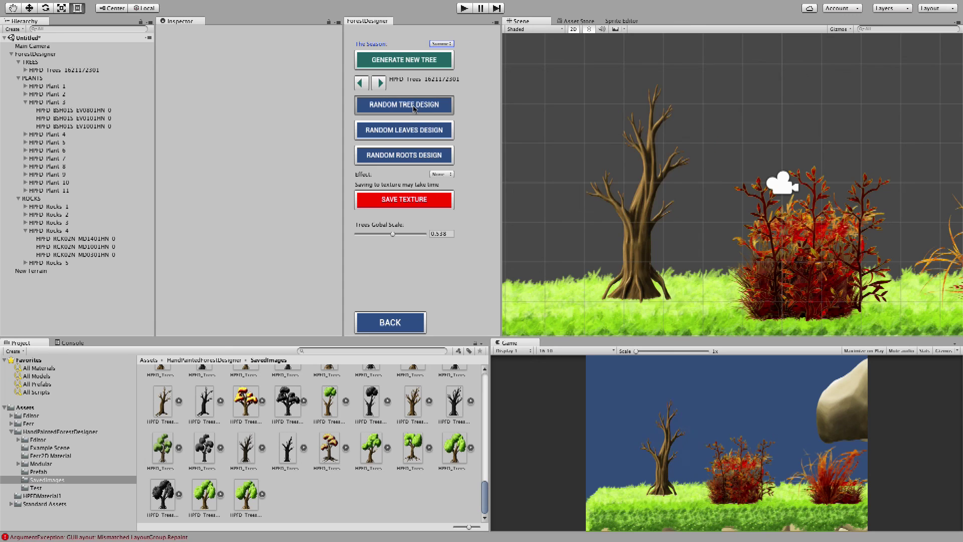
pyautogui.click(415, 108)
pyautogui.click(415, 108)
pyautogui.click(415, 108)
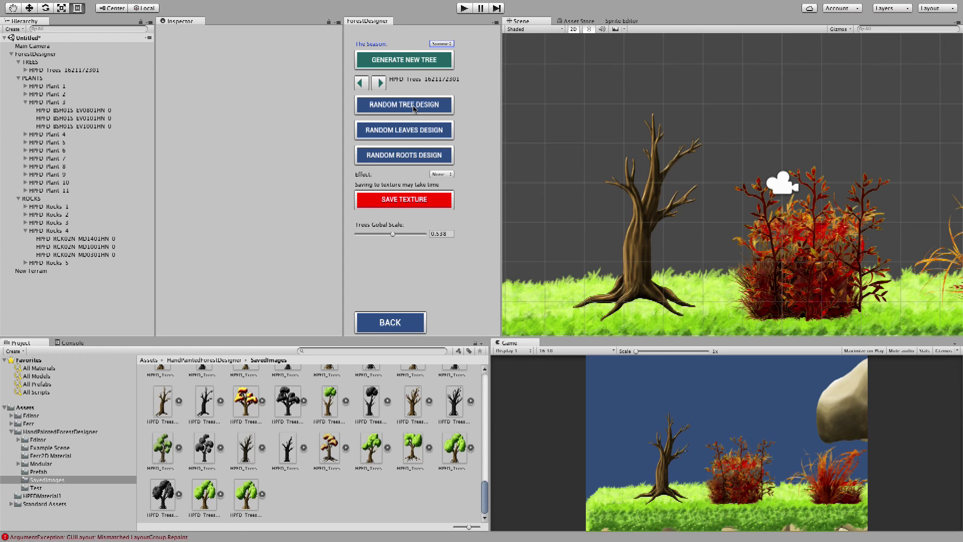
pyautogui.click(415, 108)
# Randomize the leaf clusters four times and regenerate the roots into a compact base
pyautogui.click(421, 139)
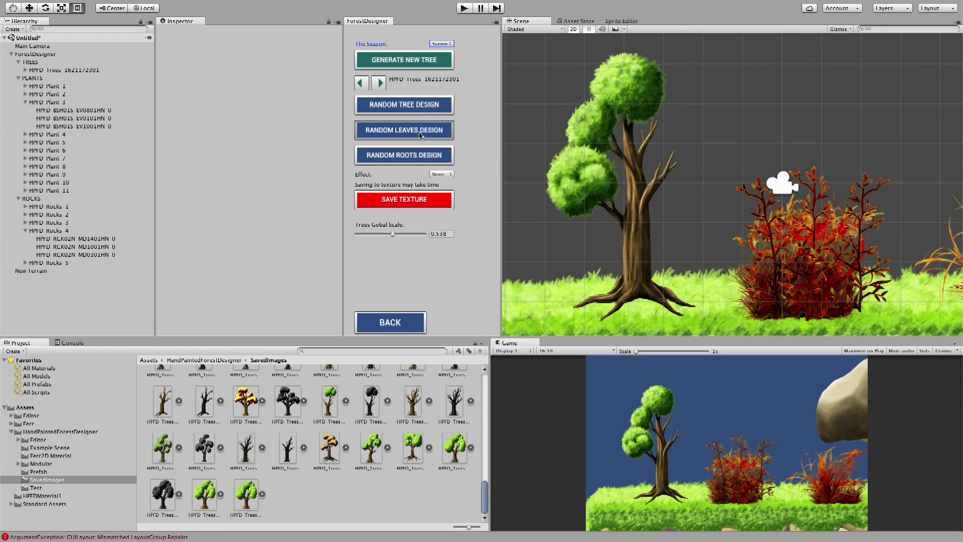
pyautogui.click(420, 138)
pyautogui.click(420, 137)
pyautogui.click(421, 136)
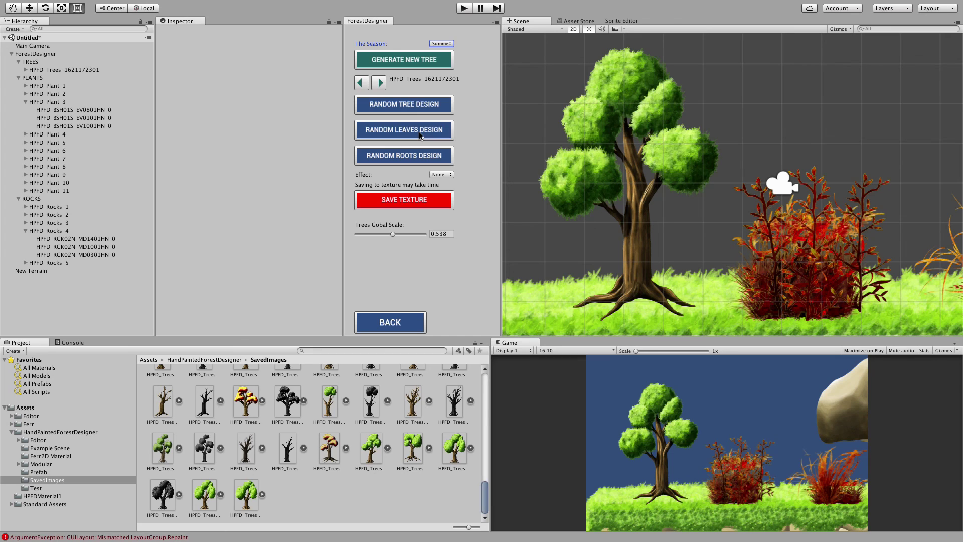
pyautogui.click(414, 158)
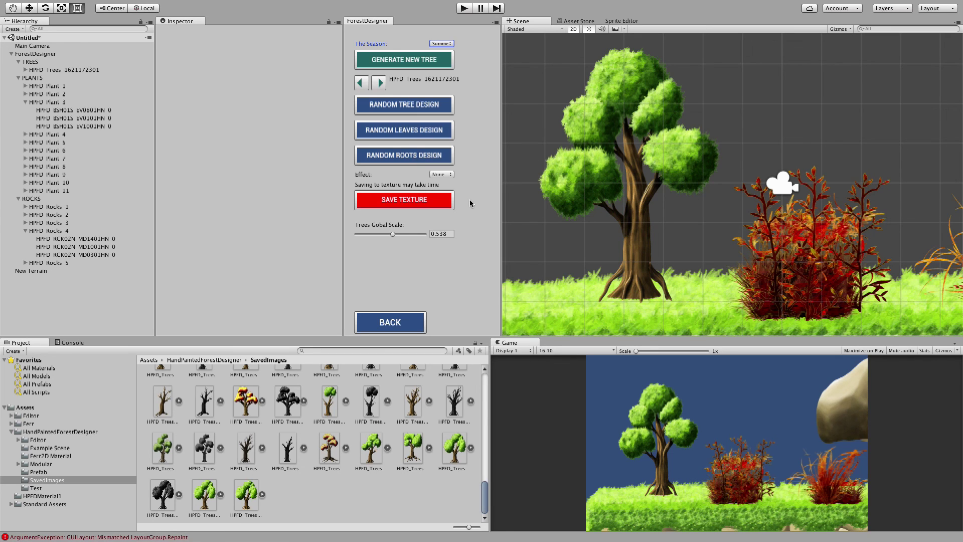